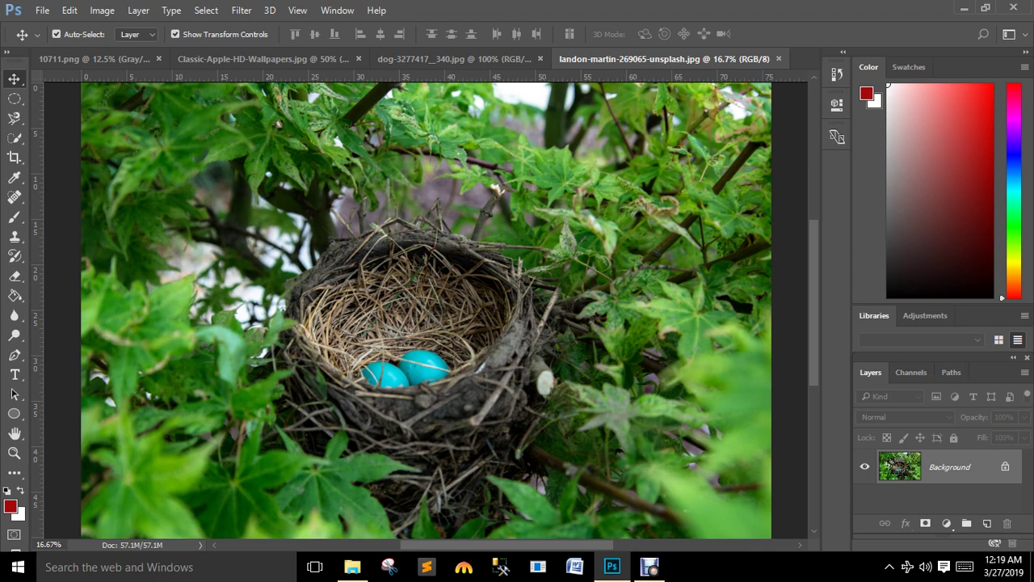
Copy the skull image from 10711.png into landon-martin-269065-unsplash.jpg as a new layer above the nest photo
left_click(95, 59)
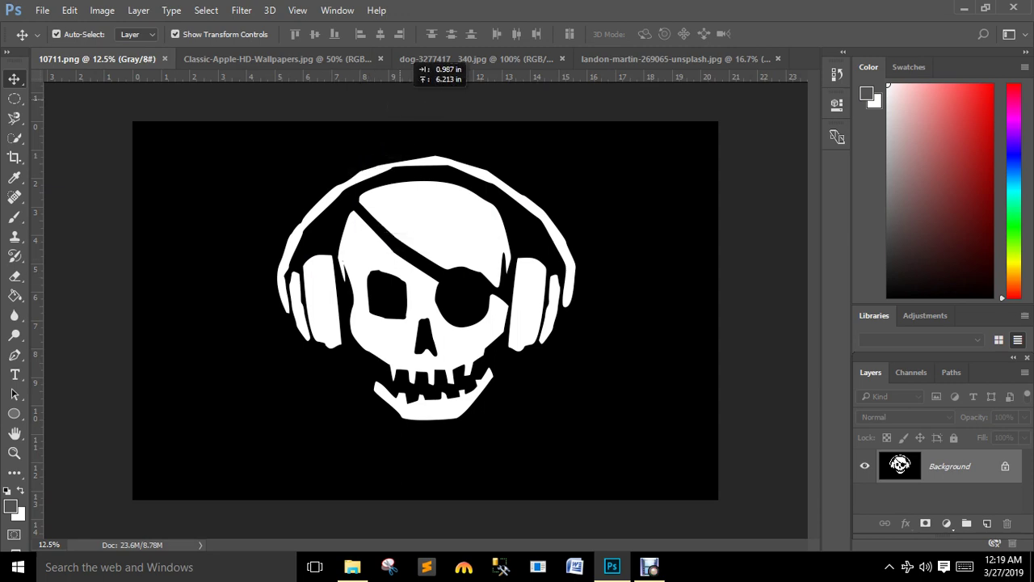
key("ctrl+shift+Tab")
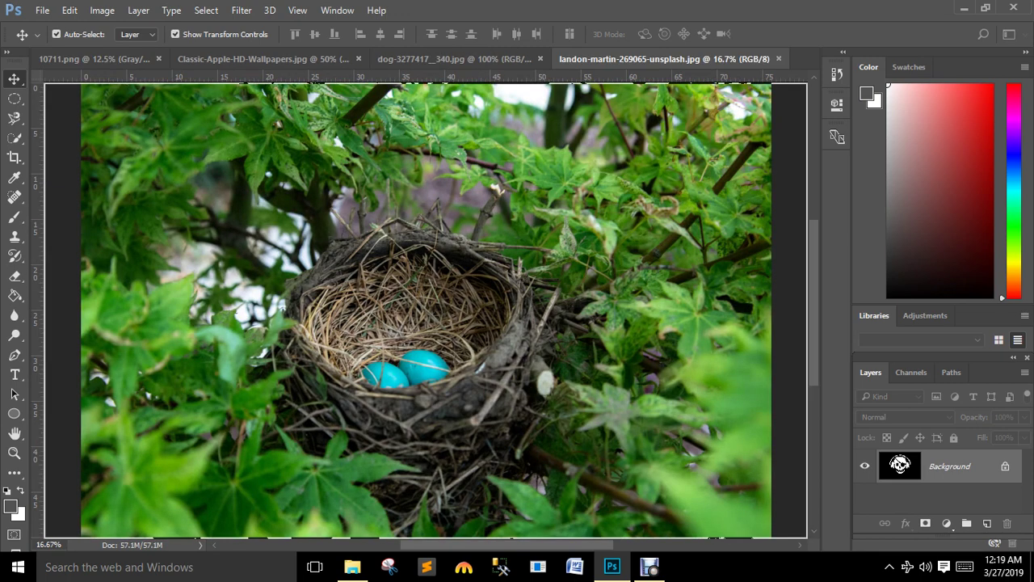
key("ctrl+v")
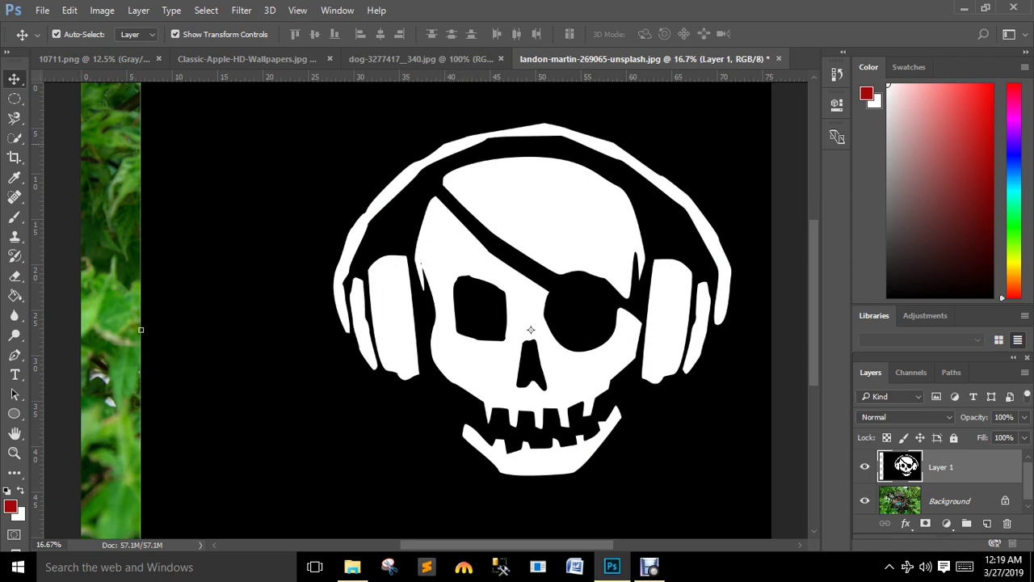
Scale the skull layer to about 62% width and 69% height and place it near the centre of the nest photo
left_click_drag(531, 330, 556, 454)
key("ctrl+t")
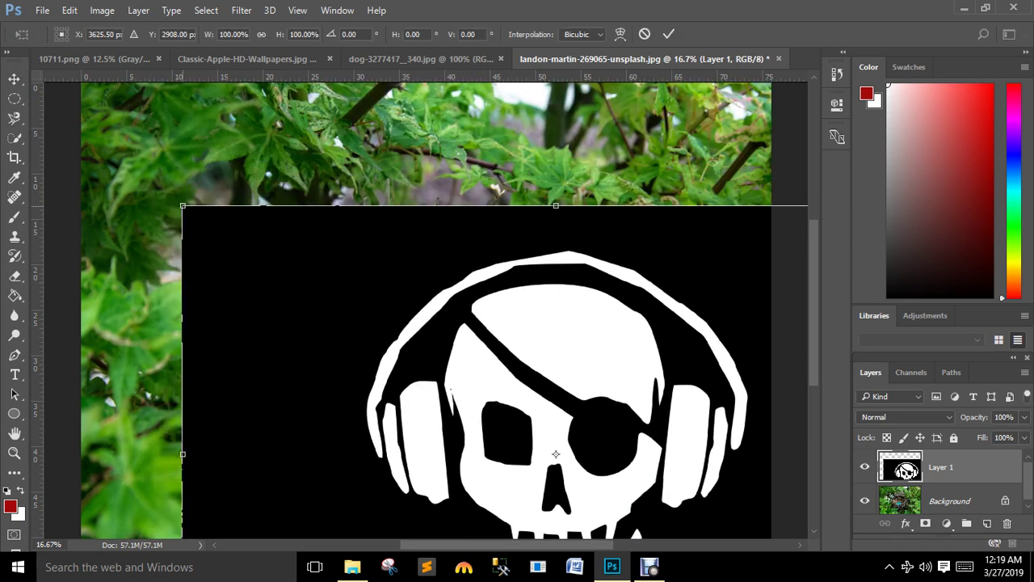
left_click_drag(182, 205, 352, 294)
left_click_drag(509, 401, 325, 216)
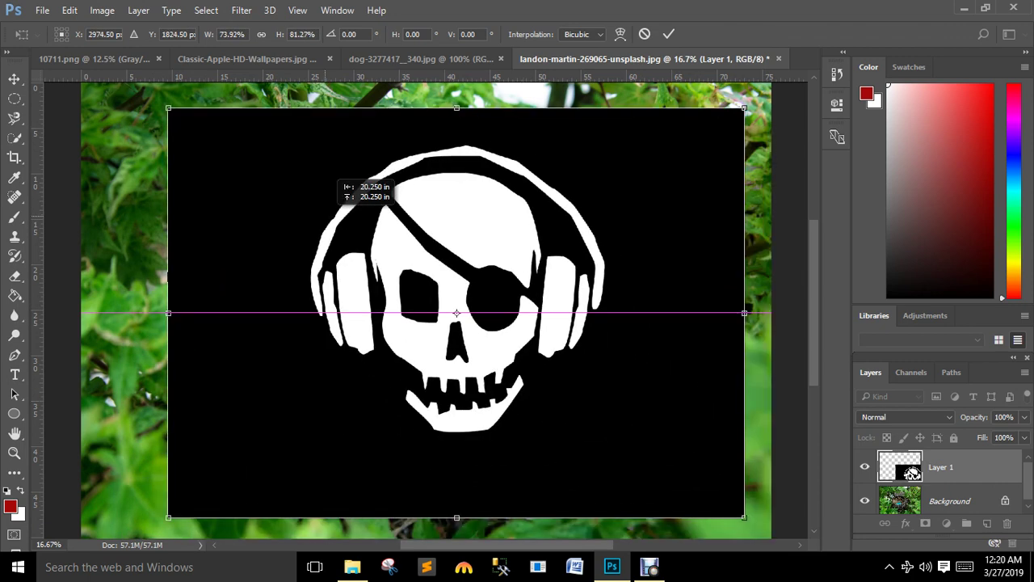
left_click_drag(169, 108, 258, 172)
left_click_drag(468, 286, 422, 246)
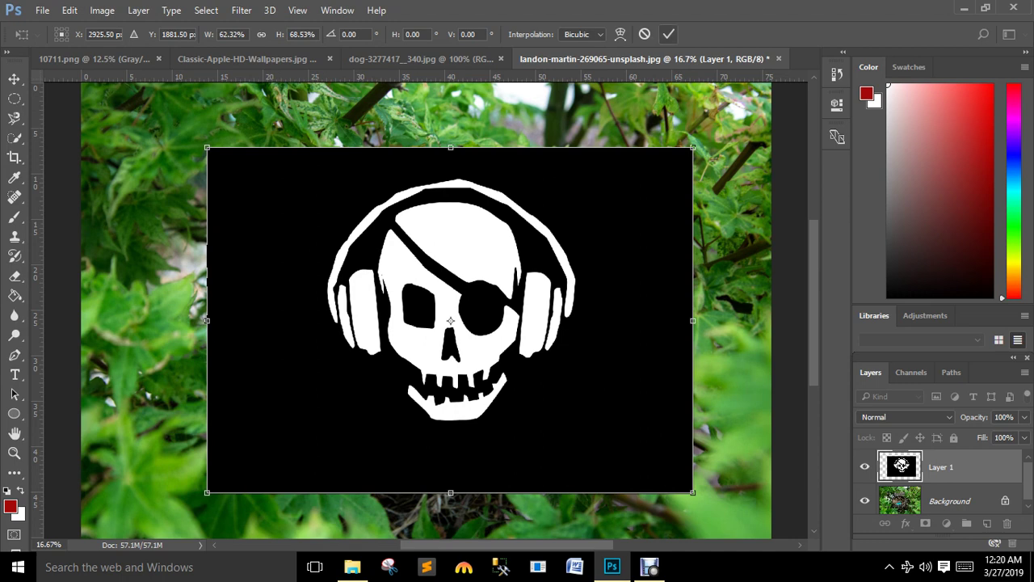
key("Return")
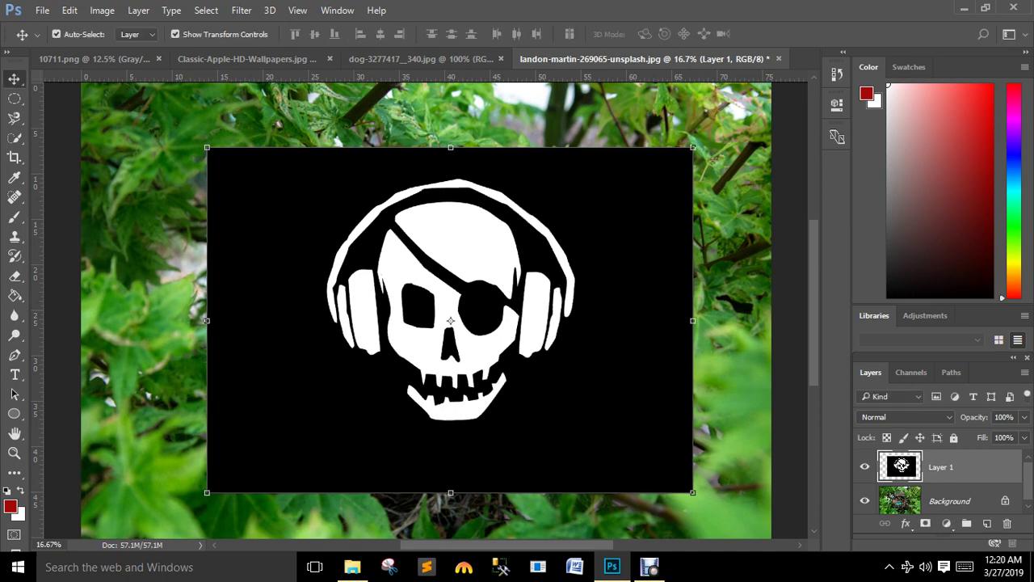
left_click(905, 417)
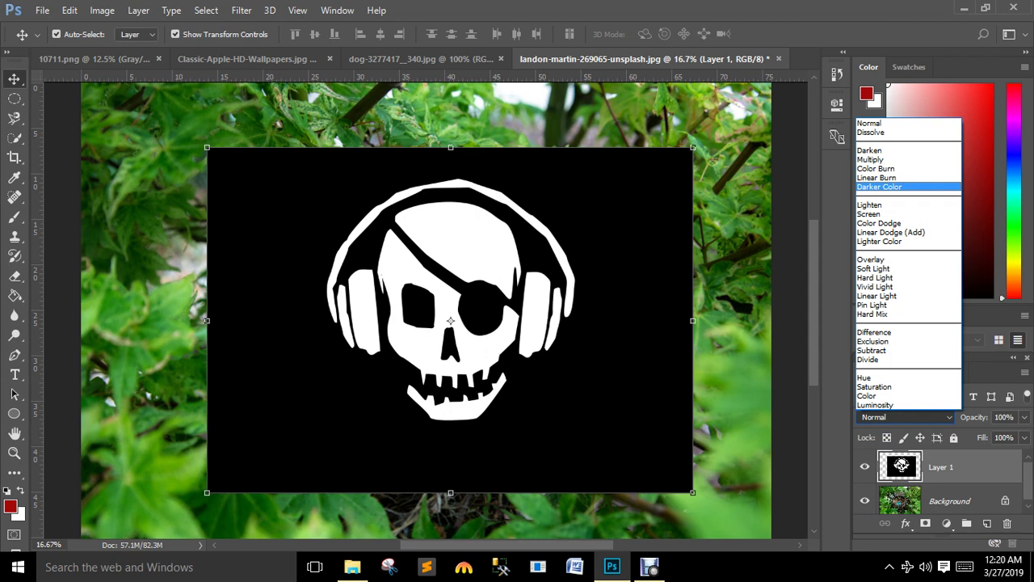
left_click(713, 189)
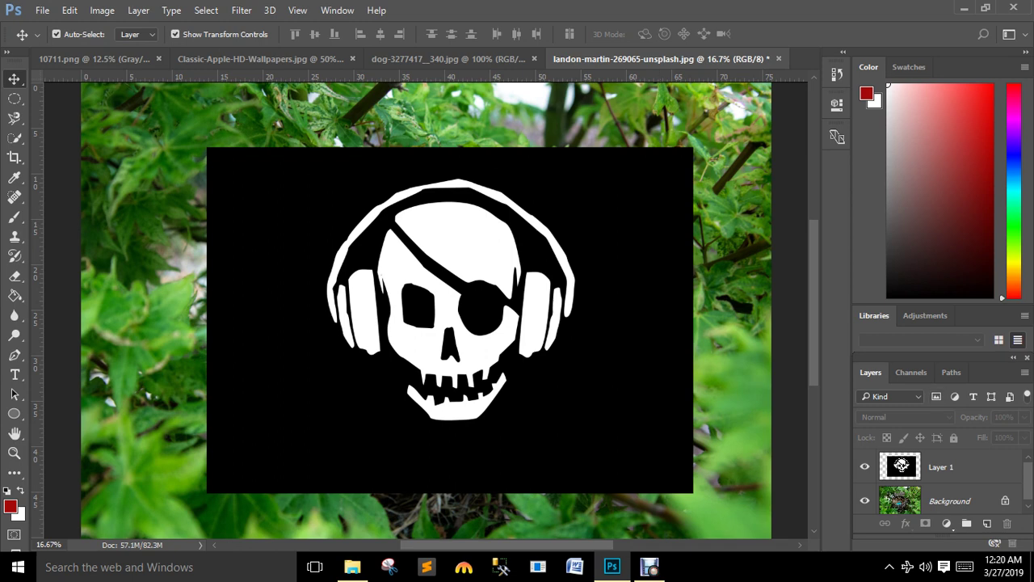
left_click(612, 566)
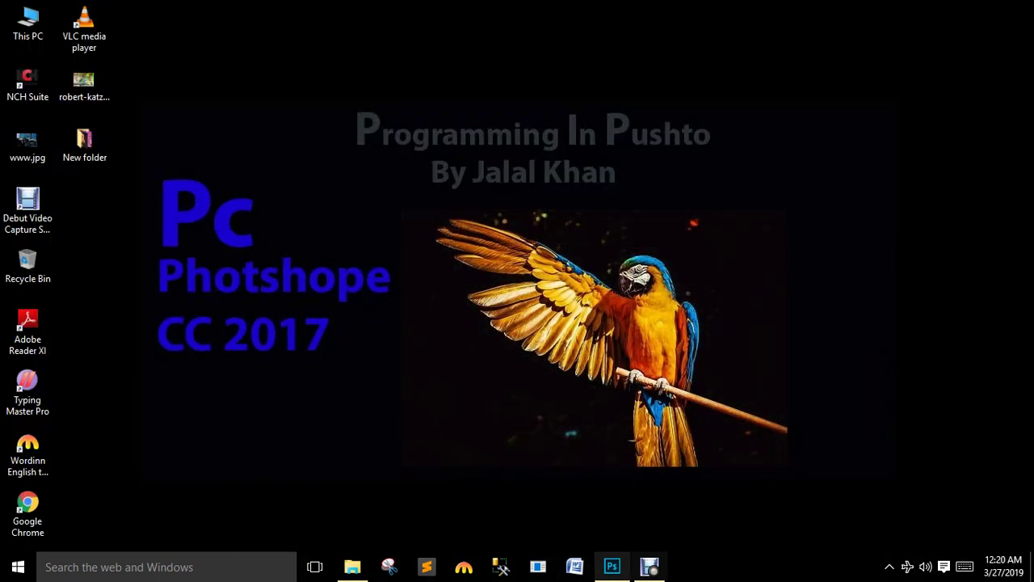
left_click(612, 567)
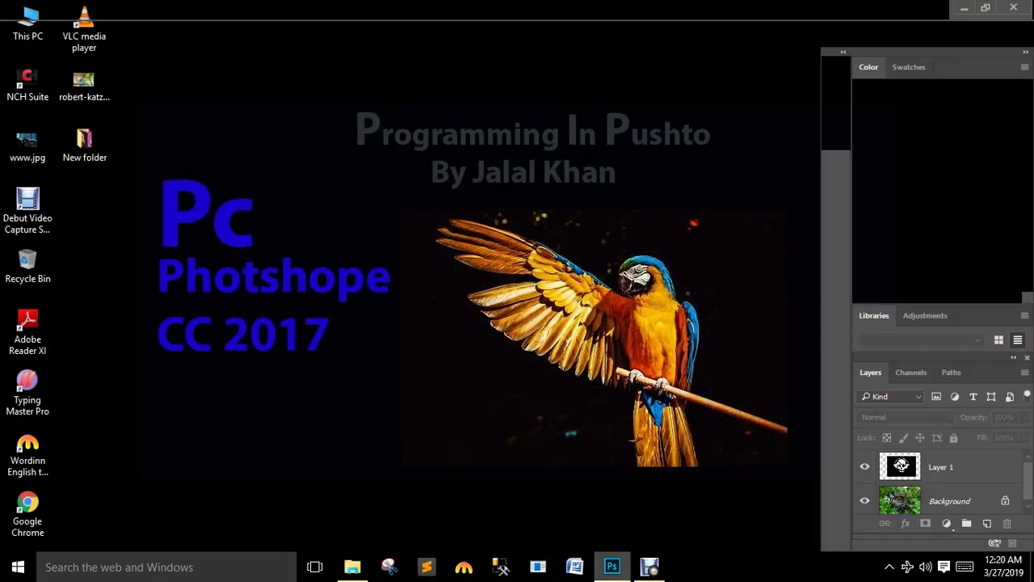
Examine the full range of blend modes available for the skull layer, from Normal to Luminosity, without applying one
left_click(901, 466)
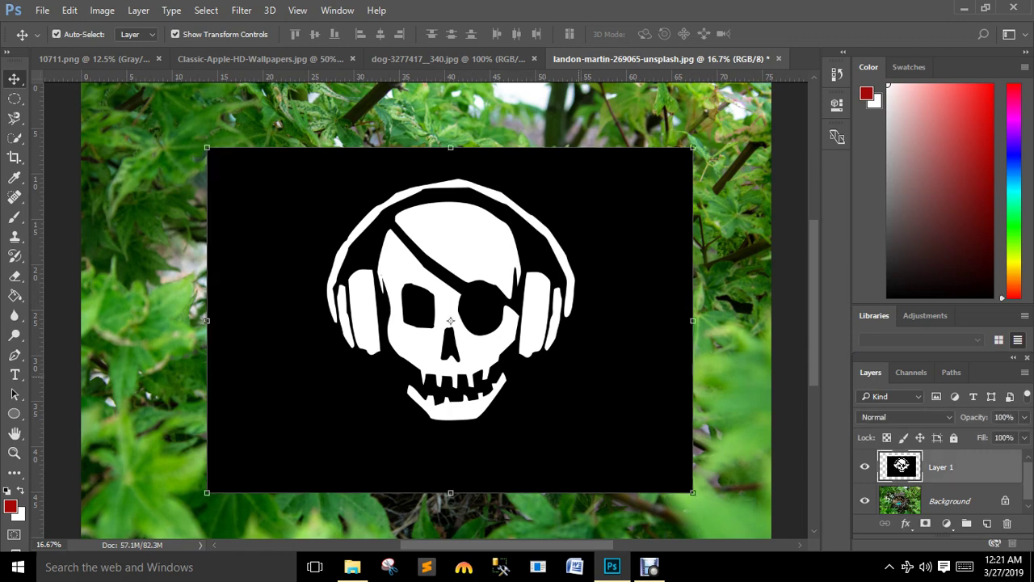
left_click(905, 417)
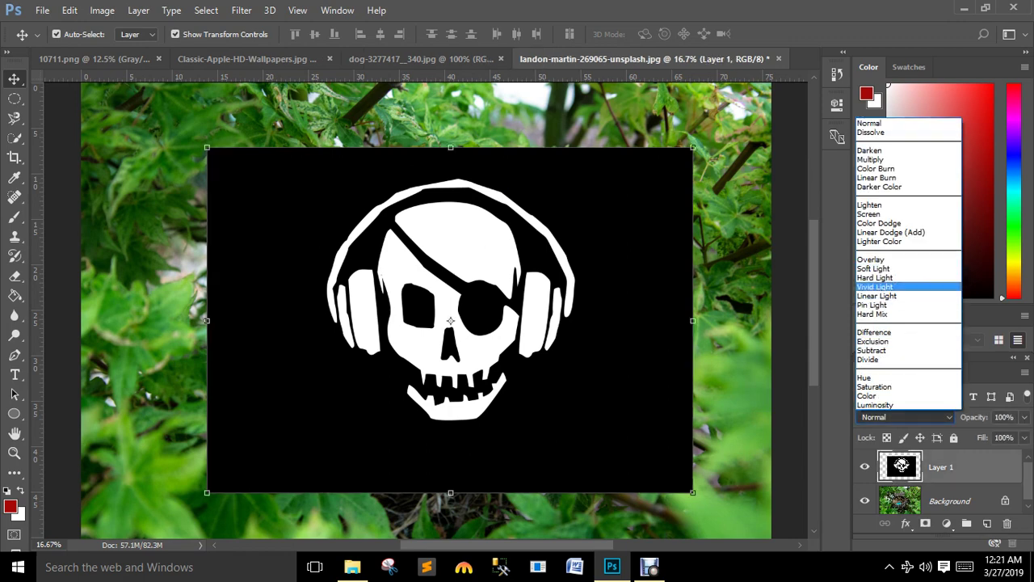
key("Up")
key("Up")
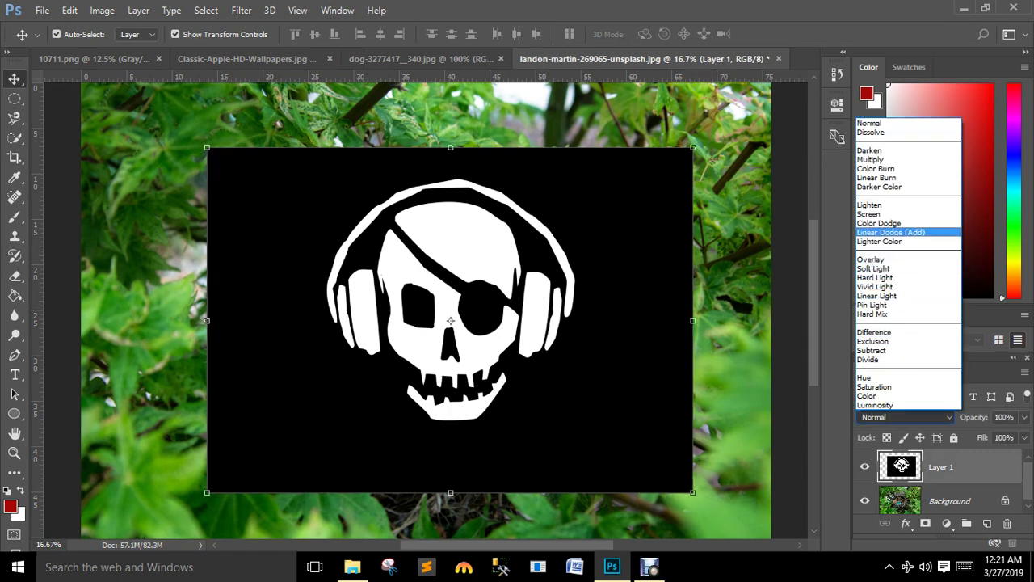
key("Up")
key("Down")
key("Up")
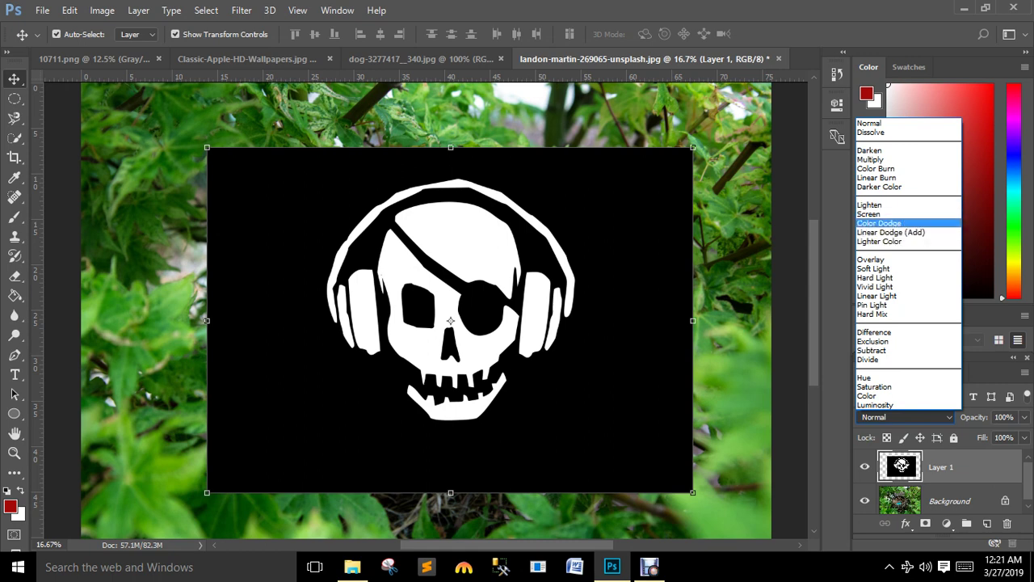
key("Down")
key("Down")
key("Down")
key("End")
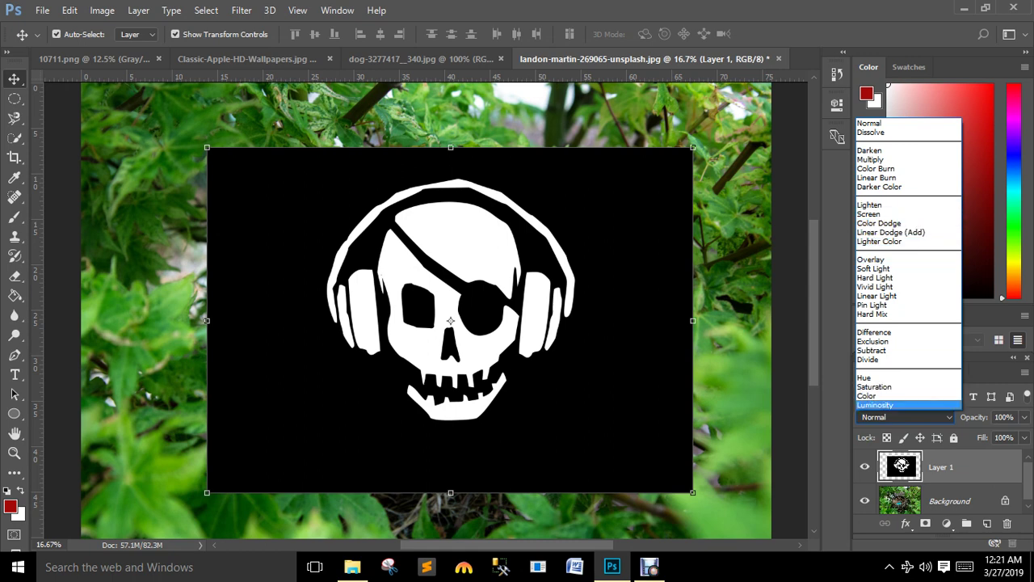
key("Escape")
left_click(744, 323)
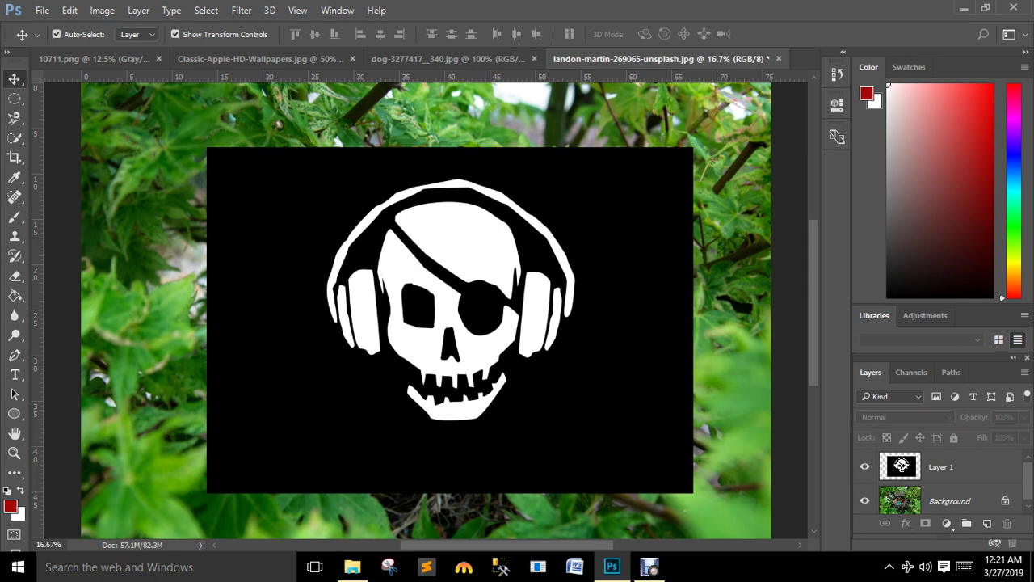
Select the skull layer and view its Layer Style blending options without changing them
left_click(942, 467)
key("space")
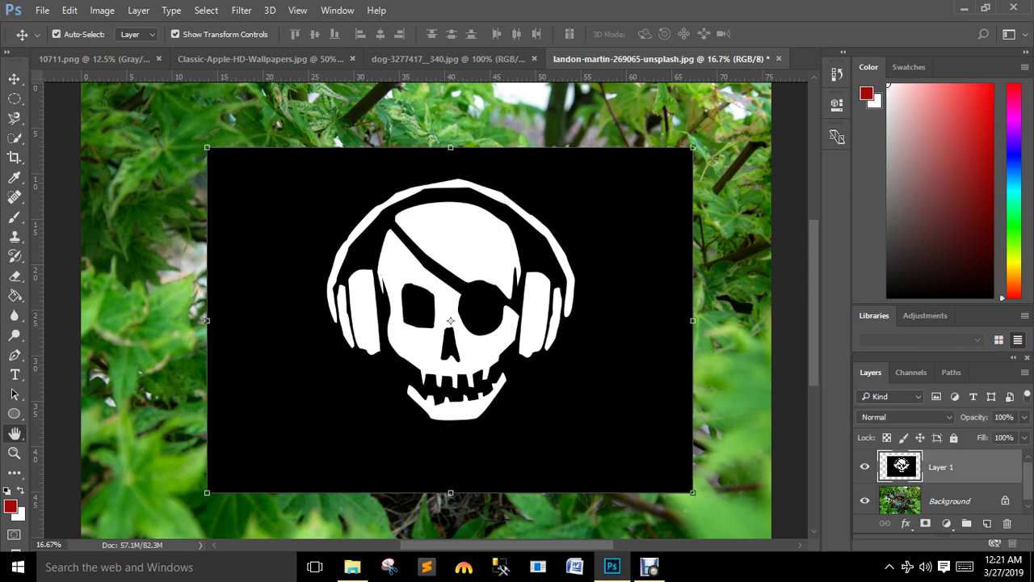
double_click(902, 466)
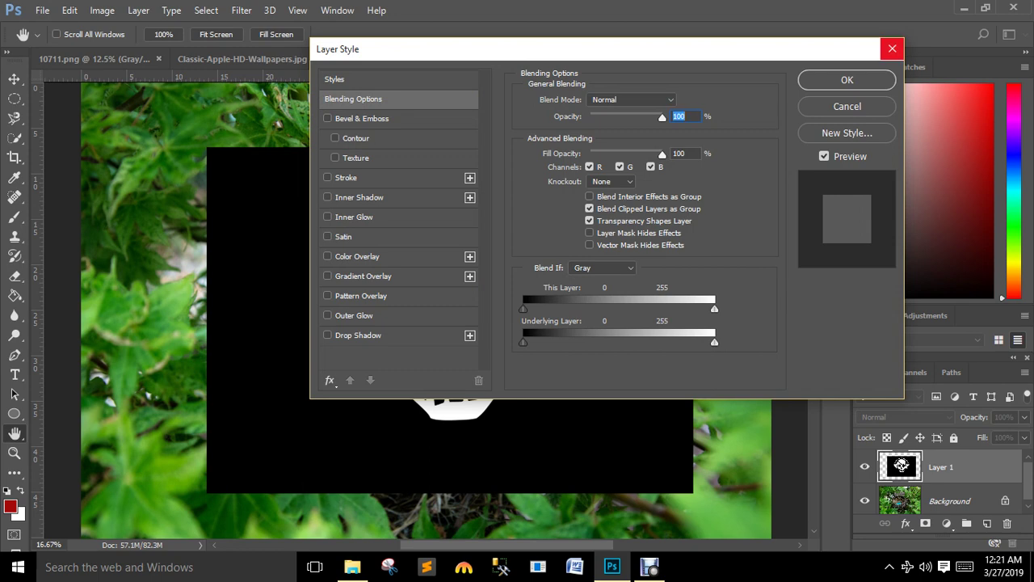
left_click(892, 49)
Set the skull layer's blend mode to Dissolve and leave its opacity at 100%
left_click(1024, 417)
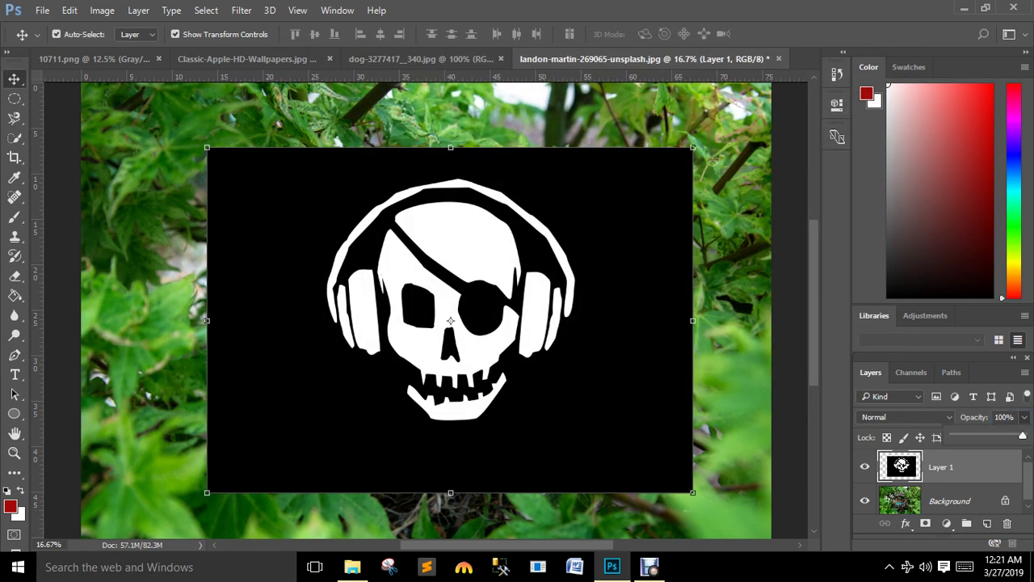
mouse_move(1022, 436)
left_mouse_down()
mouse_move(967, 437)
mouse_move(1023, 436)
left_mouse_up()
left_click(905, 417)
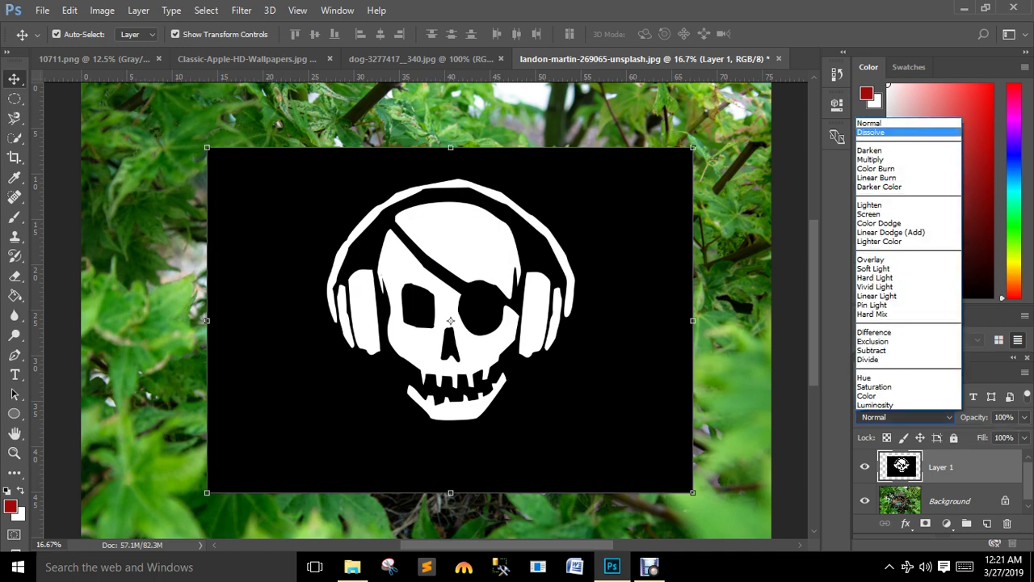
left_click(889, 133)
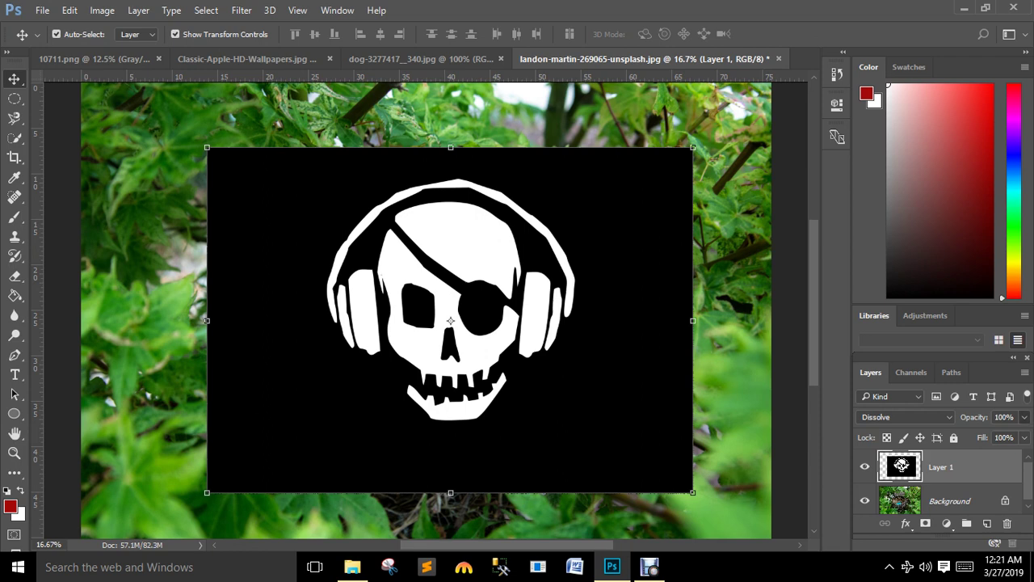
left_click(1025, 417)
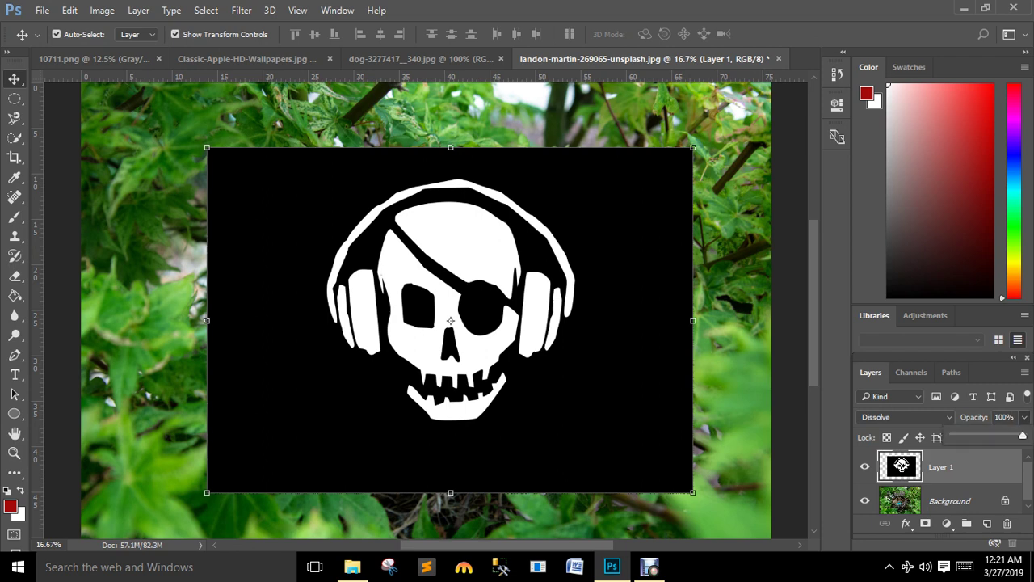
mouse_move(1023, 437)
left_mouse_down()
mouse_move(979, 437)
mouse_move(1023, 437)
left_mouse_up()
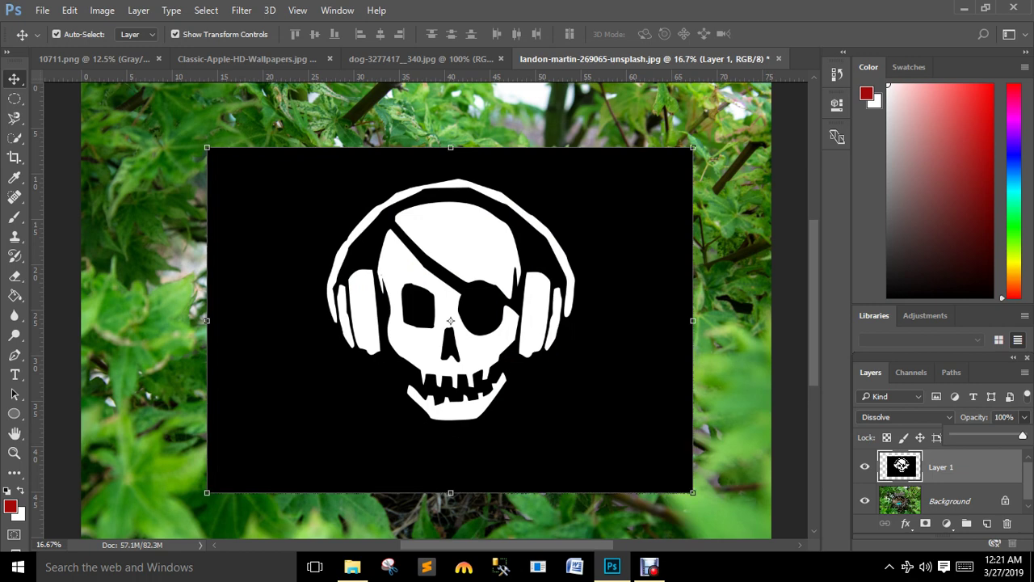
Examine the darkening blend modes for the skull layer, from Darken to Darker Color
key("ctrl+t")
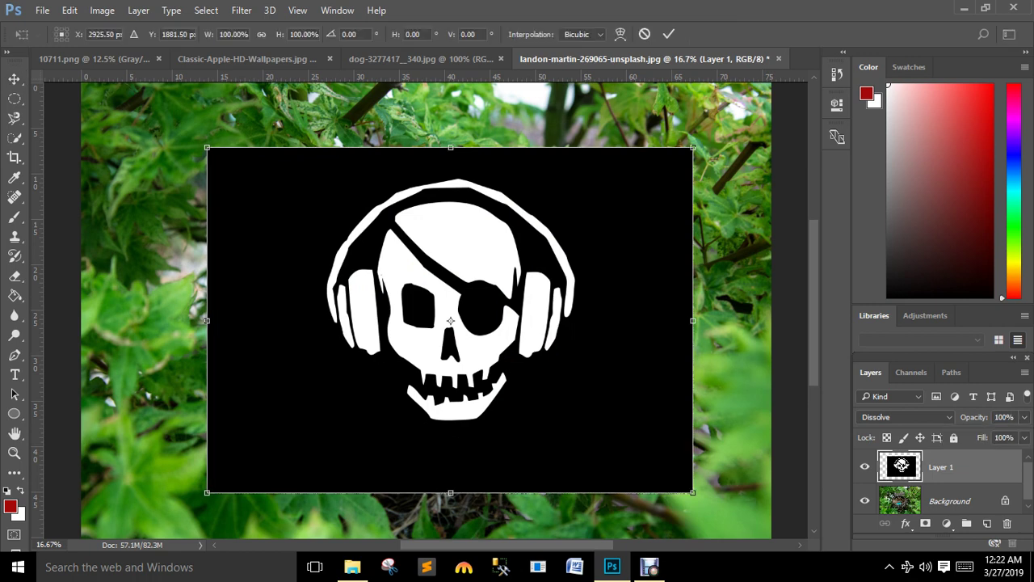
left_click(905, 417)
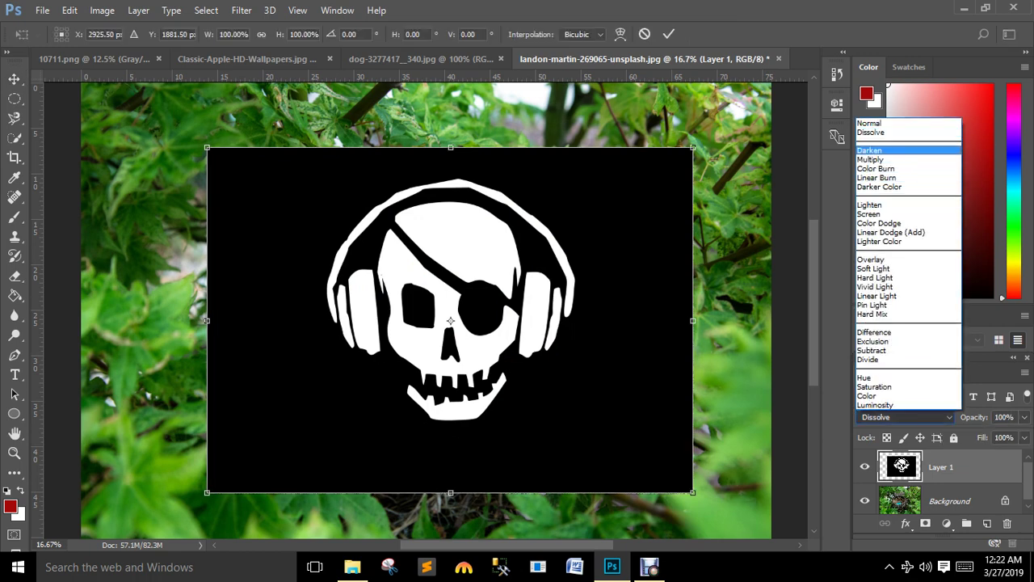
key("Down")
key("Down")
key("Down")
key("Down")
key("Up")
key("Up")
key("Up")
key("Up")
key("Down")
key("Down")
key("Down")
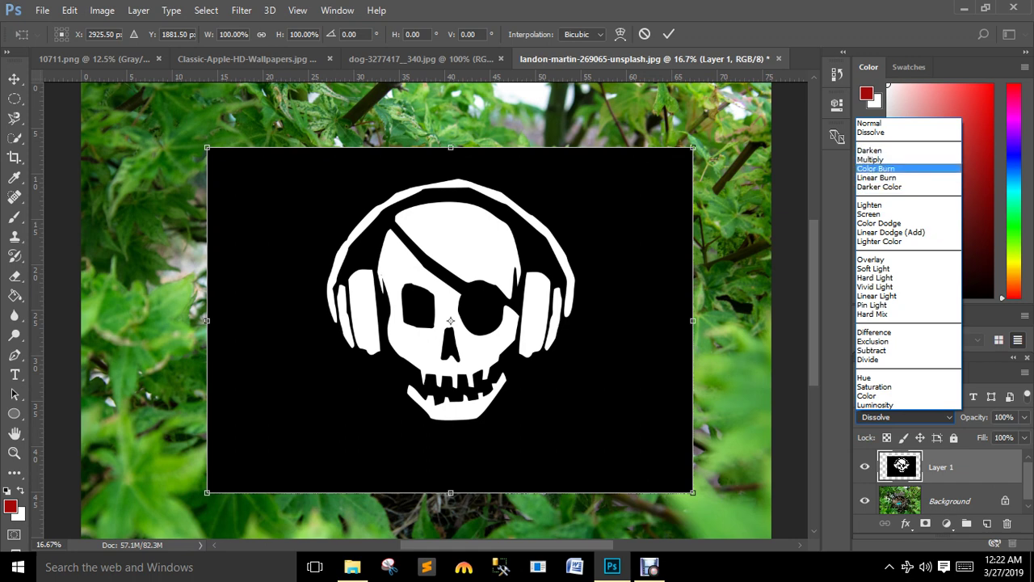
key("Up")
key("Up")
key("Down")
key("Down")
key("Up")
key("Up")
key("Up")
key("Down")
key("Down")
key("Down")
key("Up")
key("Up")
key("Up")
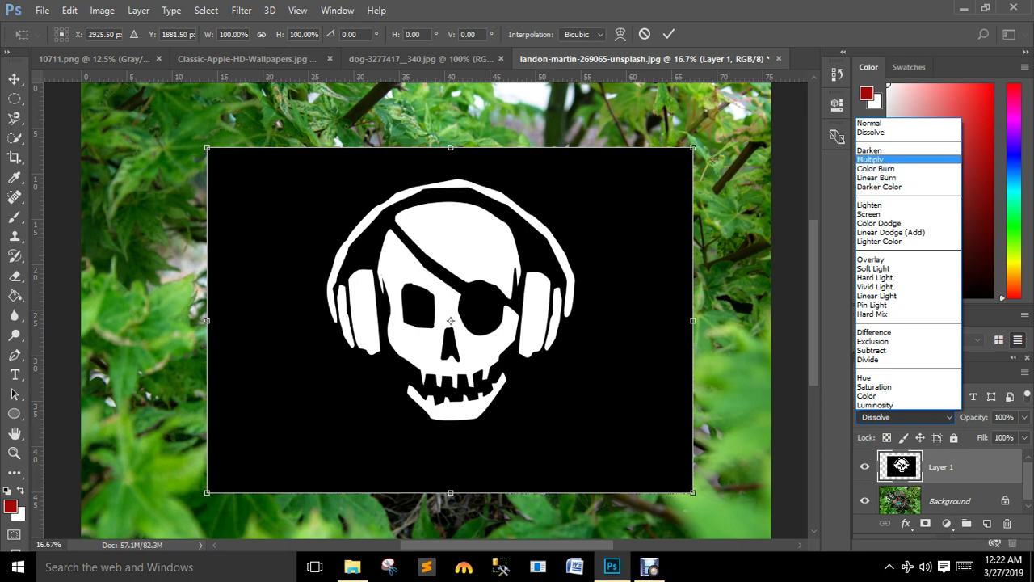
key("Down")
key("Down")
key("Down")
key("Down")
key("Up")
key("Up")
key("Up")
Examine the lightening blend modes for the skull layer, from Lighten to Lighter Color
key("Down")
key("Down")
key("Down")
key("Down")
key("Down")
key("Down")
key("Down")
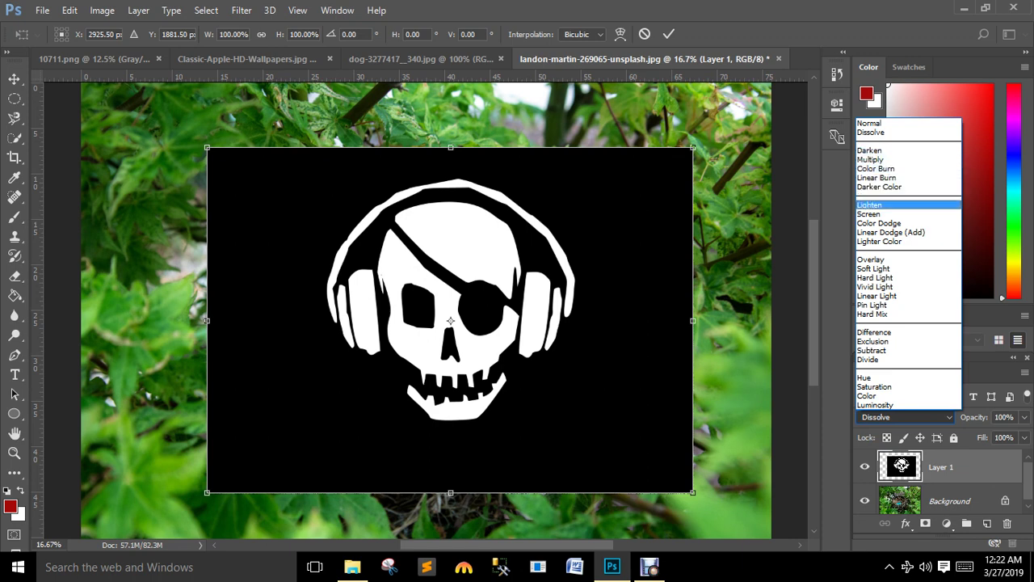
key("Up")
key("Up")
key("Up")
key("Down")
key("Down")
key("Down")
key("Down")
key("Up")
key("Up")
key("Up")
key("Up")
key("Down")
key("Down")
key("Down")
key("Up")
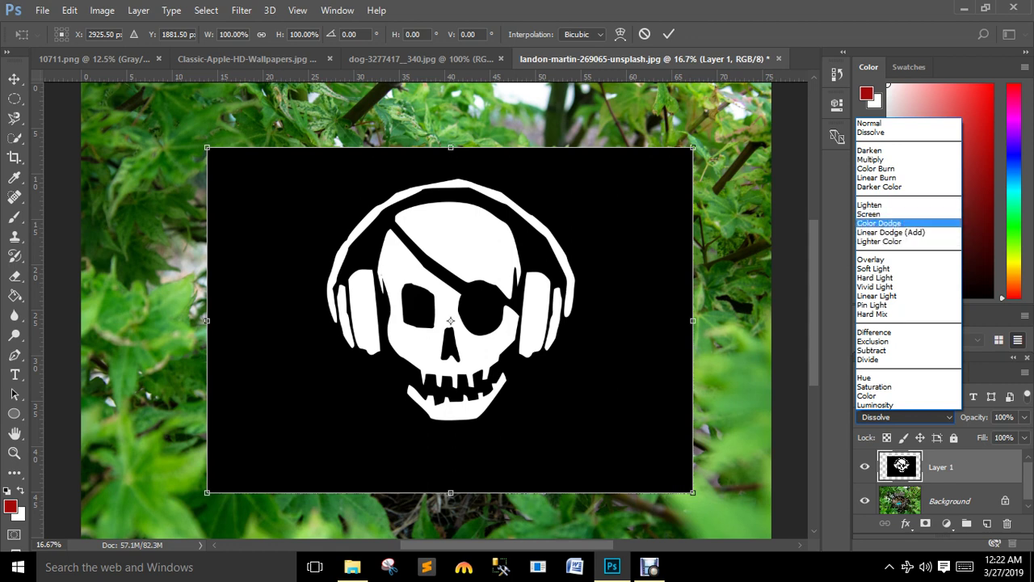
key("Down")
key("Down")
key("Up")
key("Down")
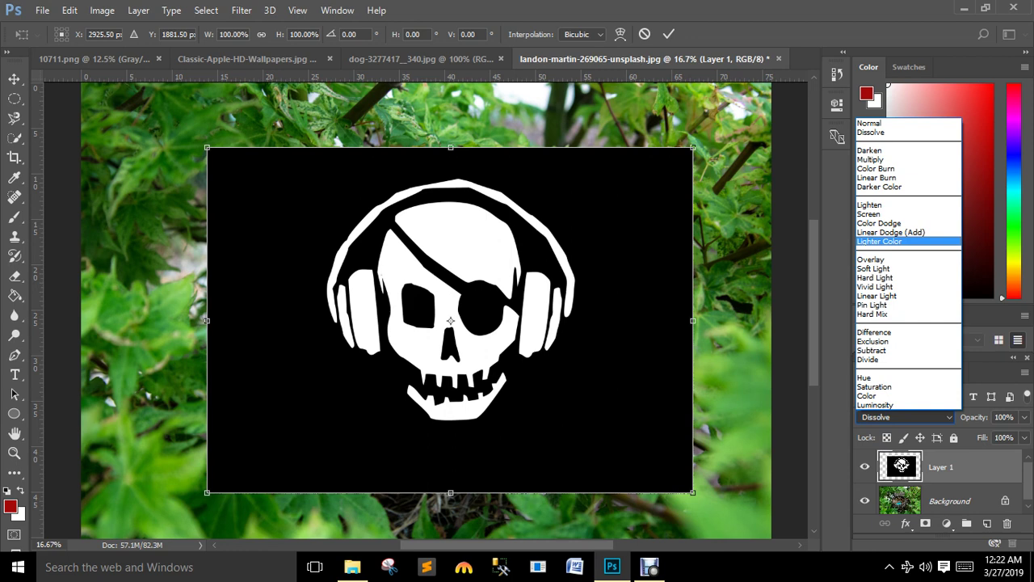
key("Up")
key("Up")
key("Up")
key("Down")
key("Down")
key("Down")
key("Up")
key("Up")
key("Up")
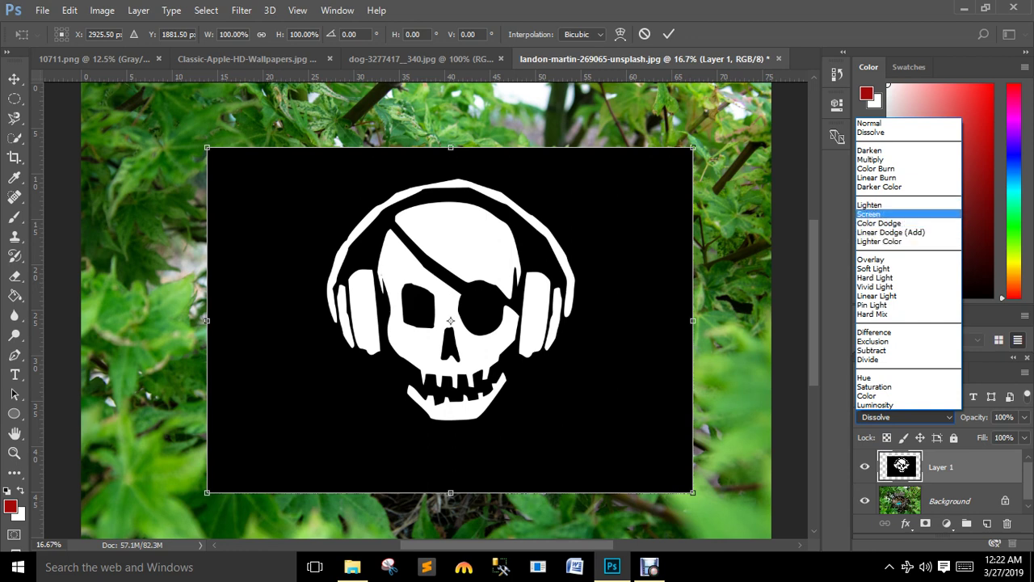
key("Up")
key("Down")
key("Down")
key("Down")
key("Up")
key("Up")
key("Up")
key("Down")
key("Down")
key("Down")
key("Down")
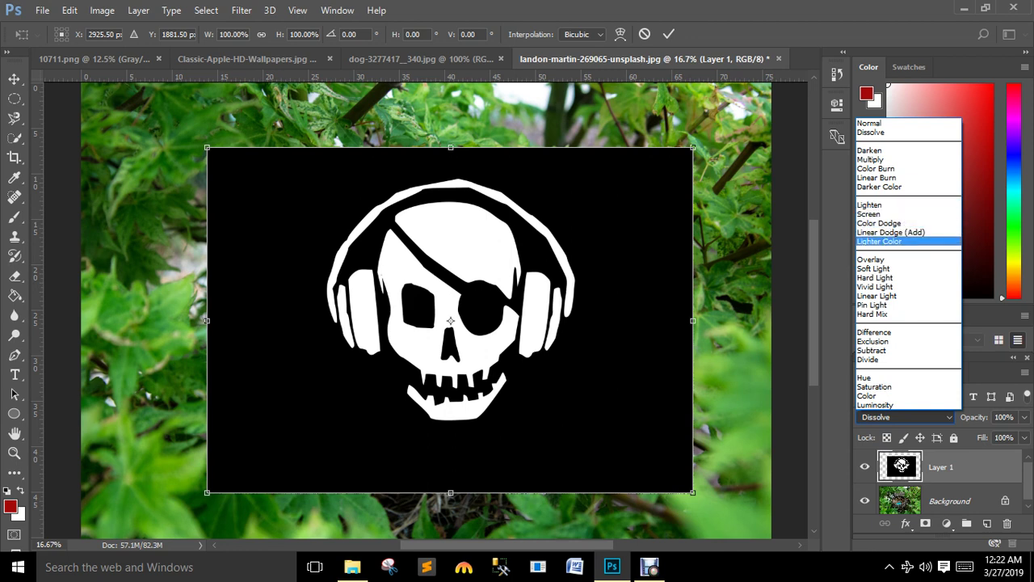
key("Up")
key("Up")
key("Up")
Examine the contrast blend modes for the skull layer, from Overlay to Hard Mix
key("Down")
key("Down")
key("Down")
key("Down")
key("Down")
key("Down")
key("Down")
key("Down")
key("Down")
key("Down")
key("Up")
key("Up")
key("Up")
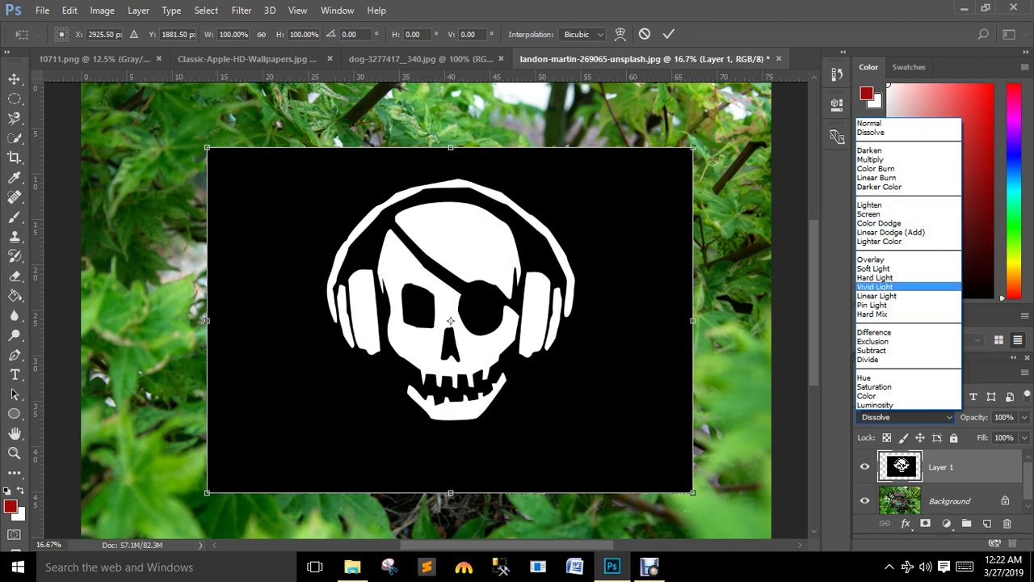
key("Up")
key("Up")
key("Up")
key("Down")
key("Down")
key("Down")
key("Up")
key("Up")
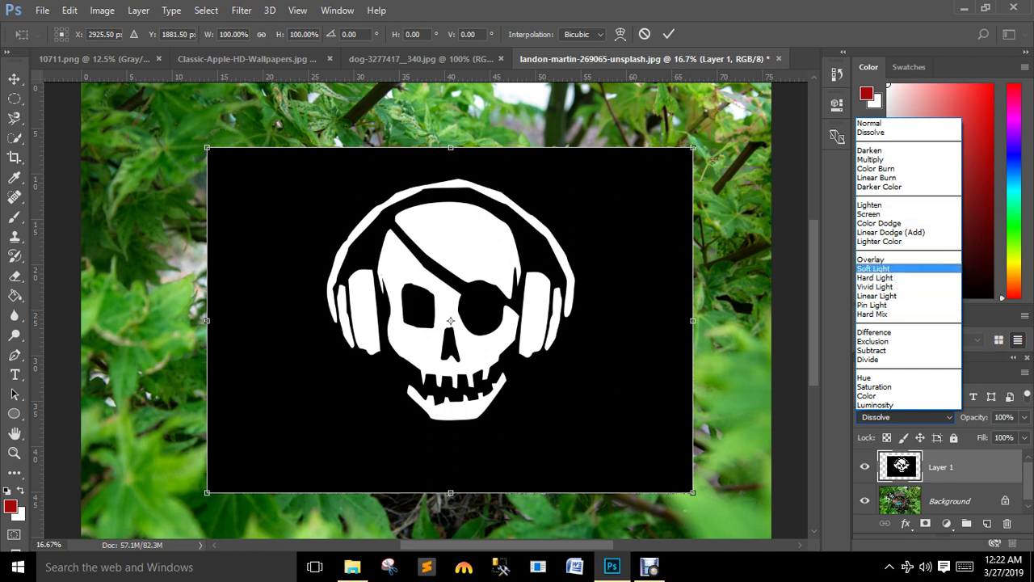
key("Up")
Examine the comparative blend modes for the skull layer, from Difference to Divide, without applying any of them
key("Down")
key("Down")
key("Down")
key("Down")
key("Down")
key("Down")
key("Down")
key("Down")
key("Down")
key("Down")
key("Up")
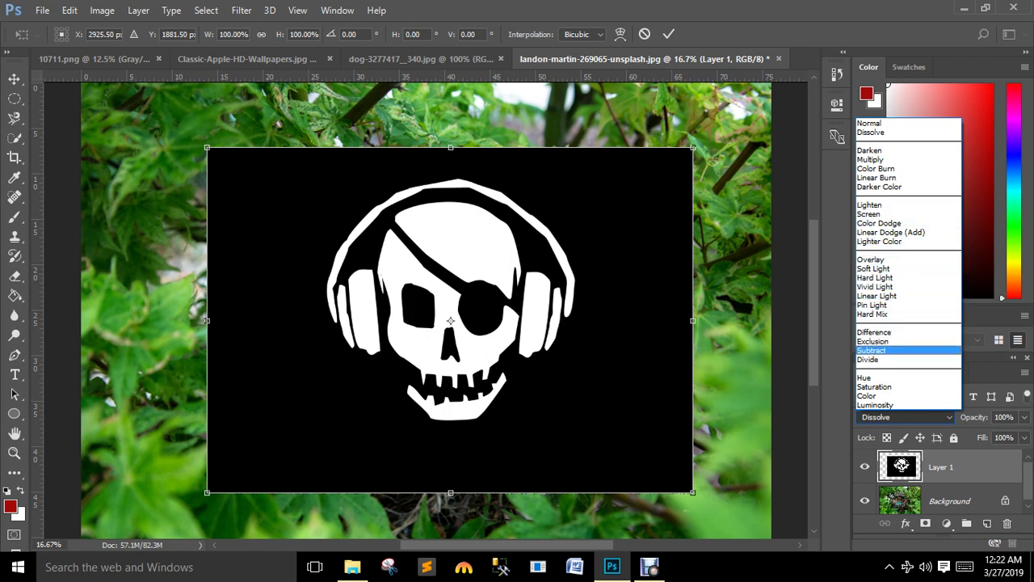
key("Escape")
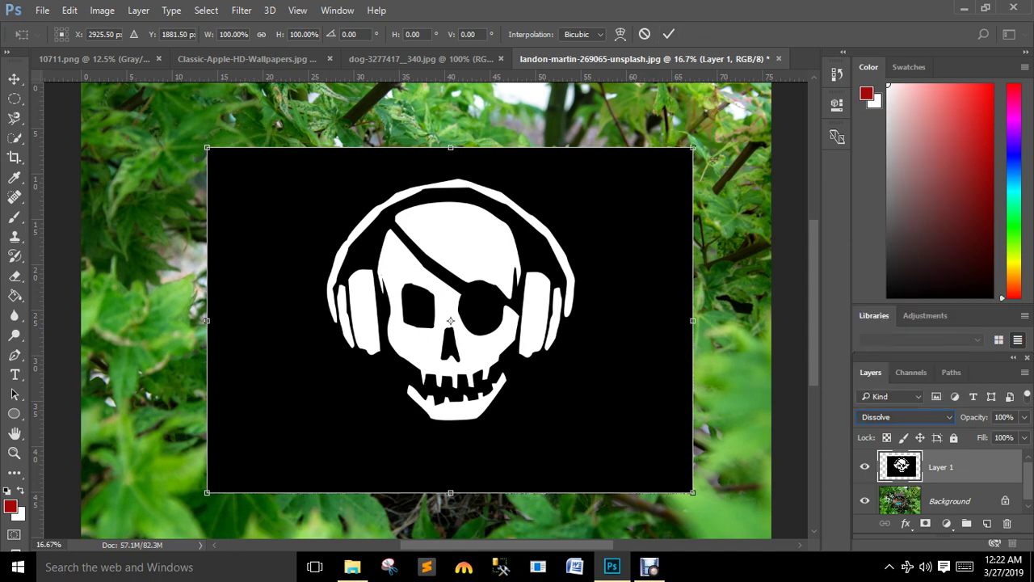
Set the skull layer's blend mode to Darken
left_click(905, 417)
key("Down")
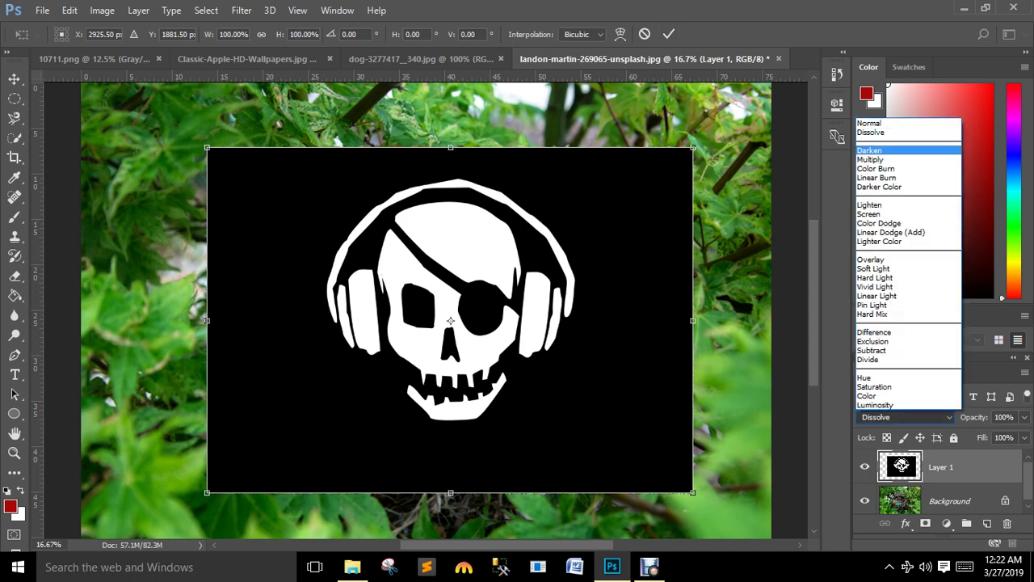
key("Return")
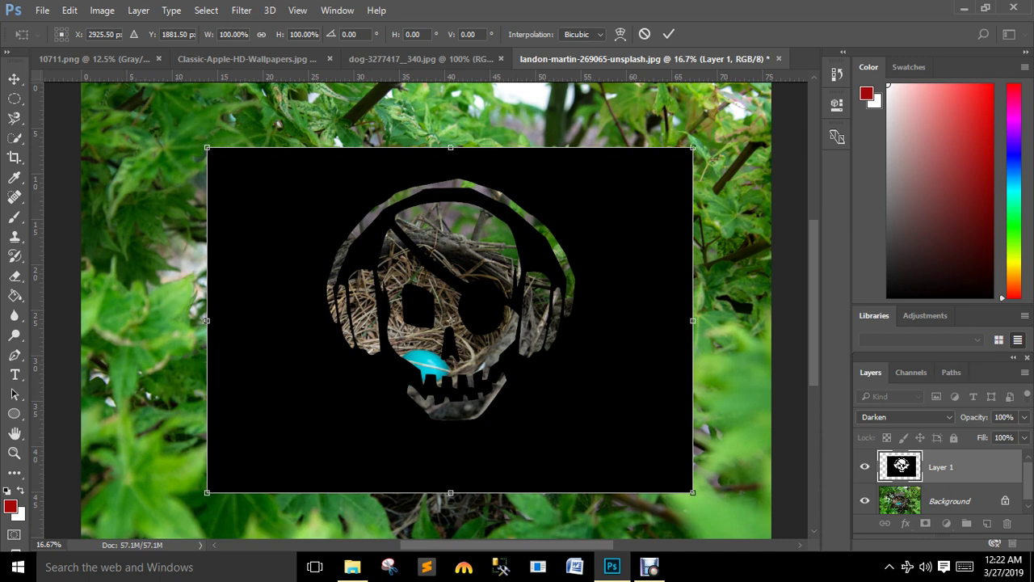
Apply the Multiply blend mode to the skull layer over the nest photo
key("alt+Down")
key("Down")
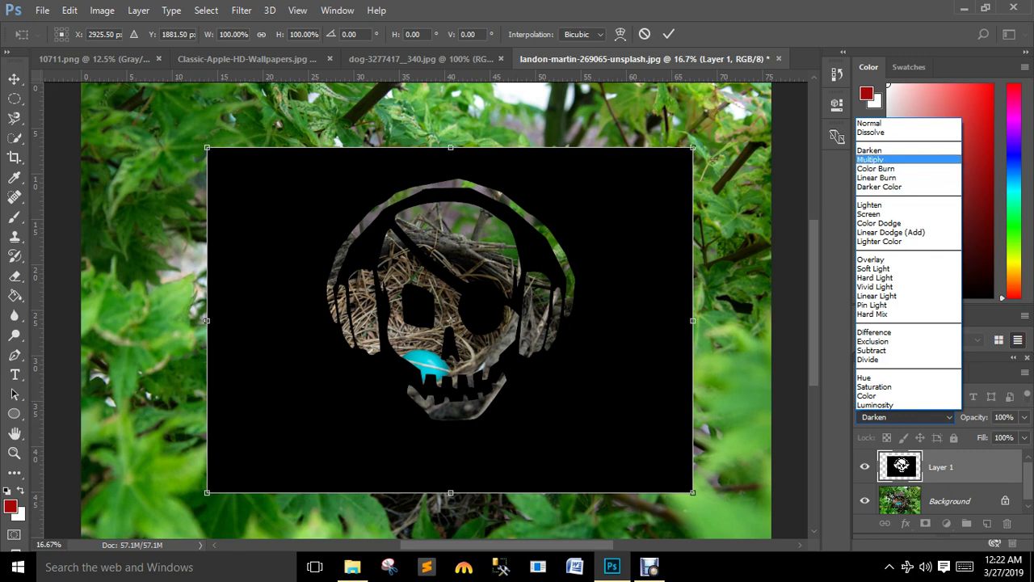
key("Return")
key("alt+Down")
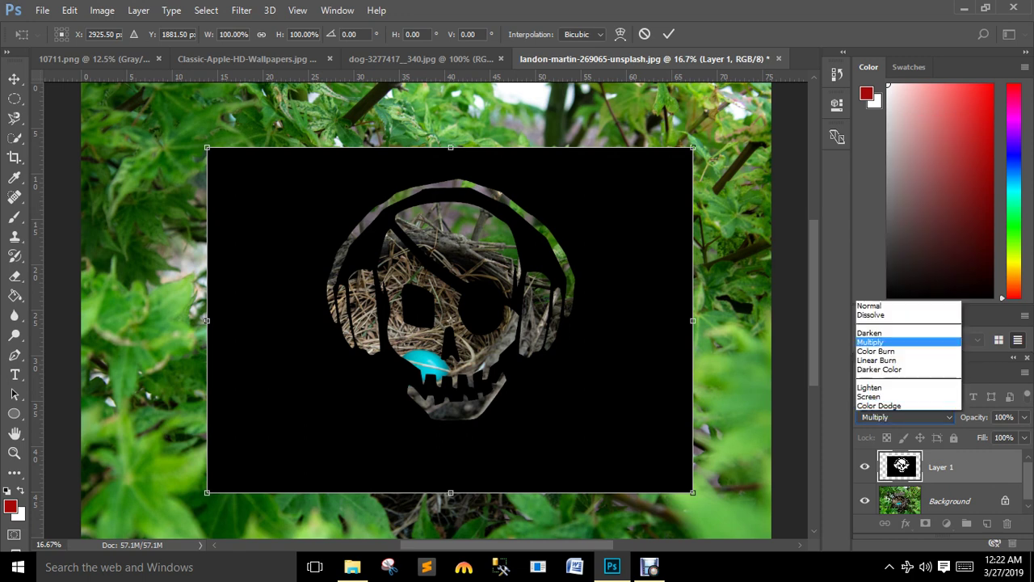
key("Escape")
key("alt+Down")
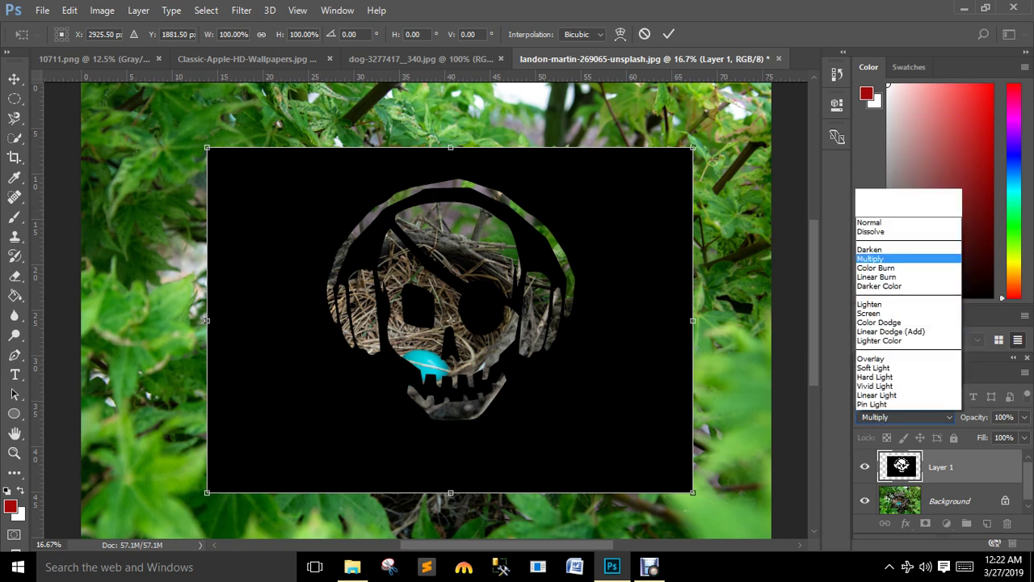
key("Escape")
Try the Color Burn blend mode on the skull layer and switch it to Linear Burn
key("alt+Down")
key("Down")
key("Down")
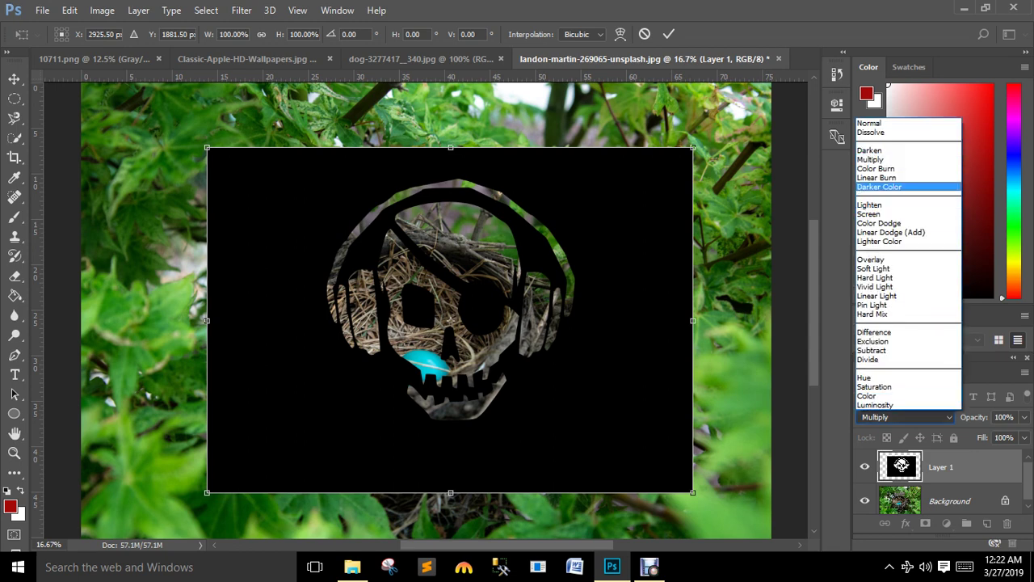
key("Up")
key("Return")
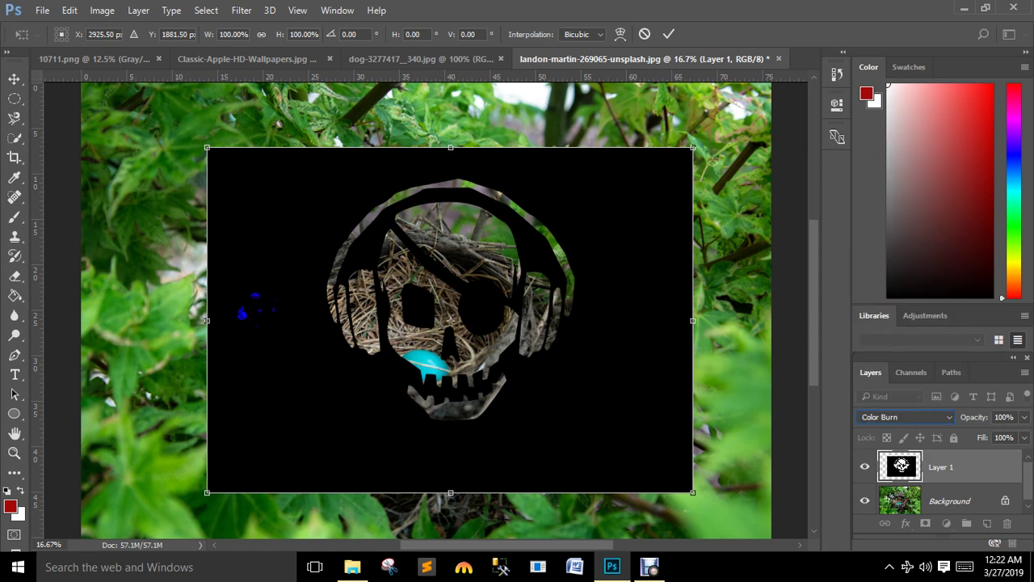
left_click(906, 417)
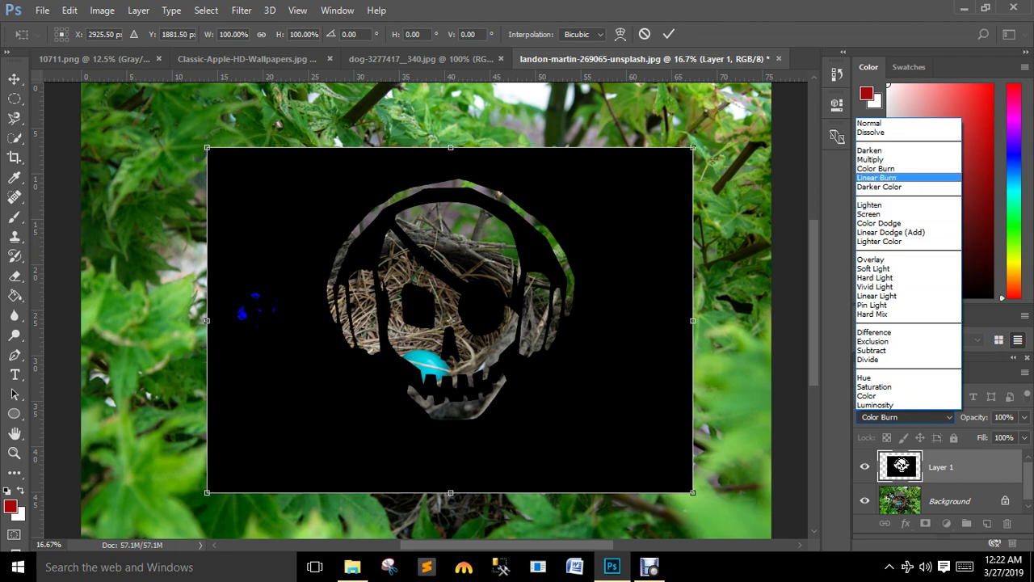
left_click(897, 176)
Change the skull layer's blend mode to Lighten
key("Down")
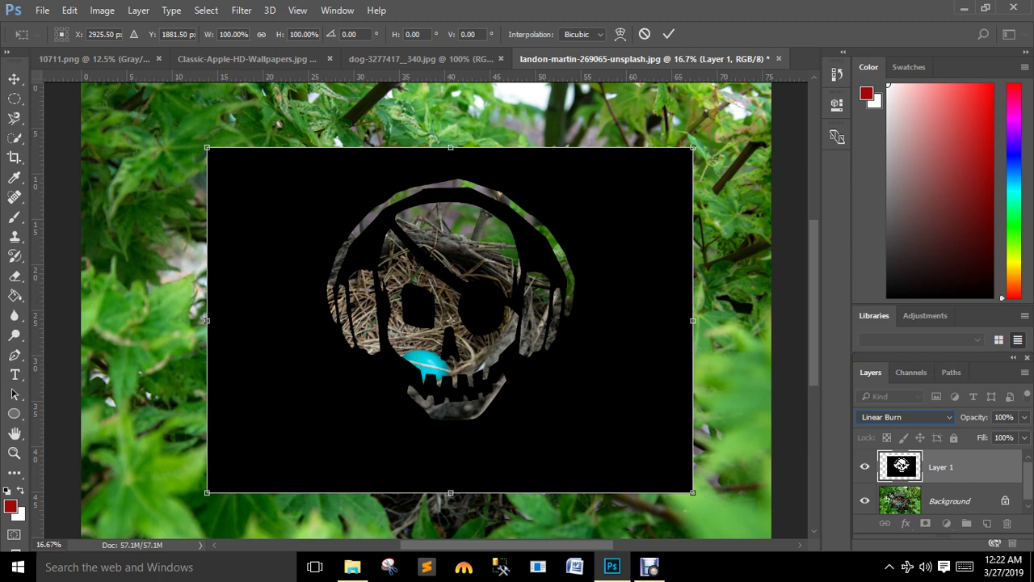
scroll(909, 267, "down", 1)
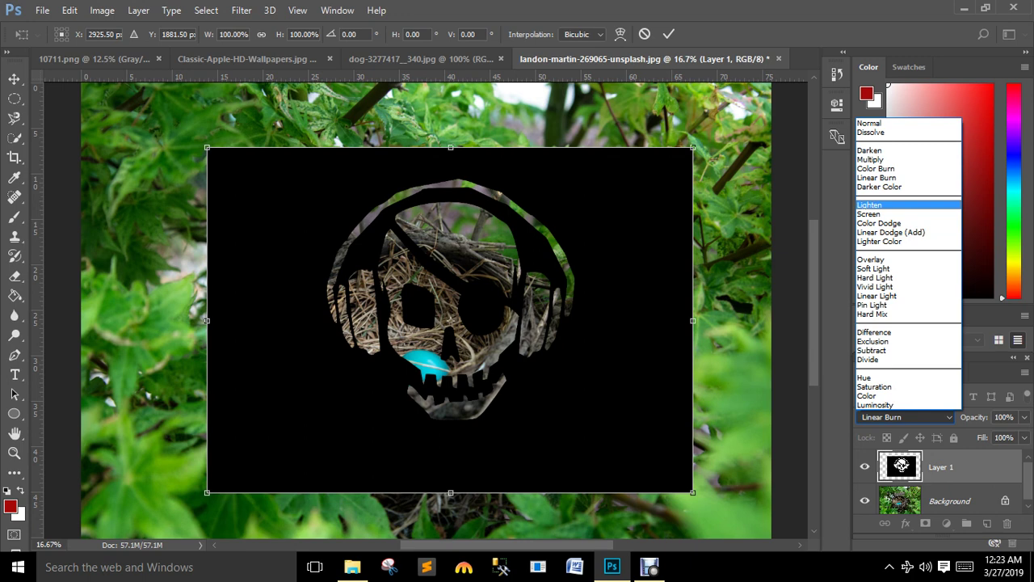
key("Return")
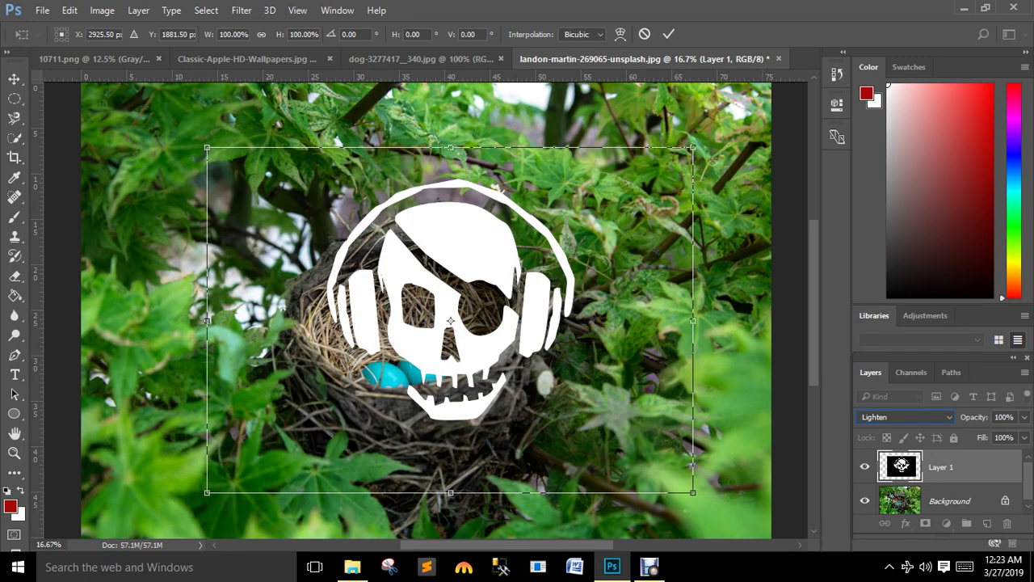
Change the skull layer's blend mode to Color Dodge
left_click(905, 417)
left_click(905, 417)
left_click(905, 417)
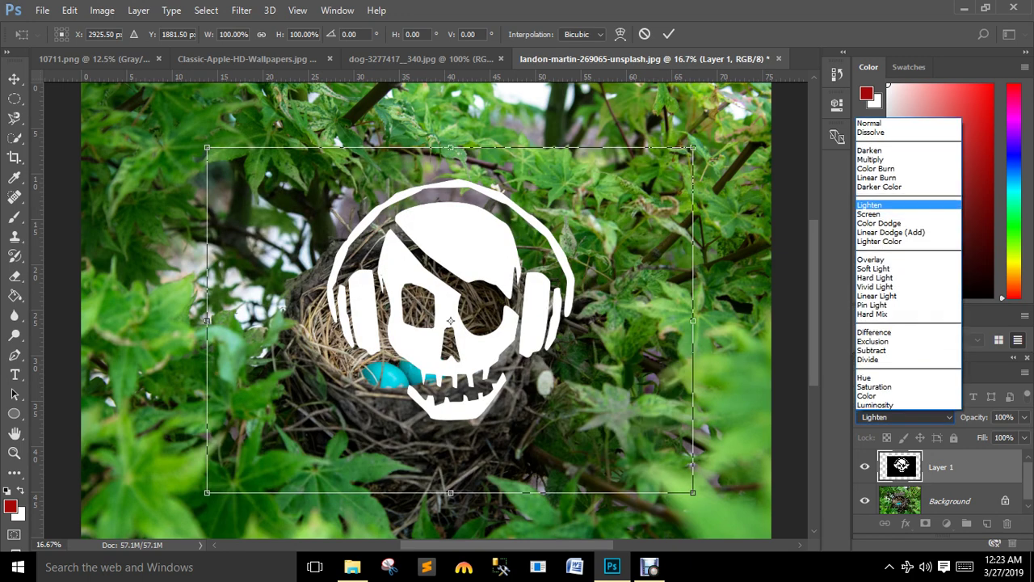
left_click(881, 223)
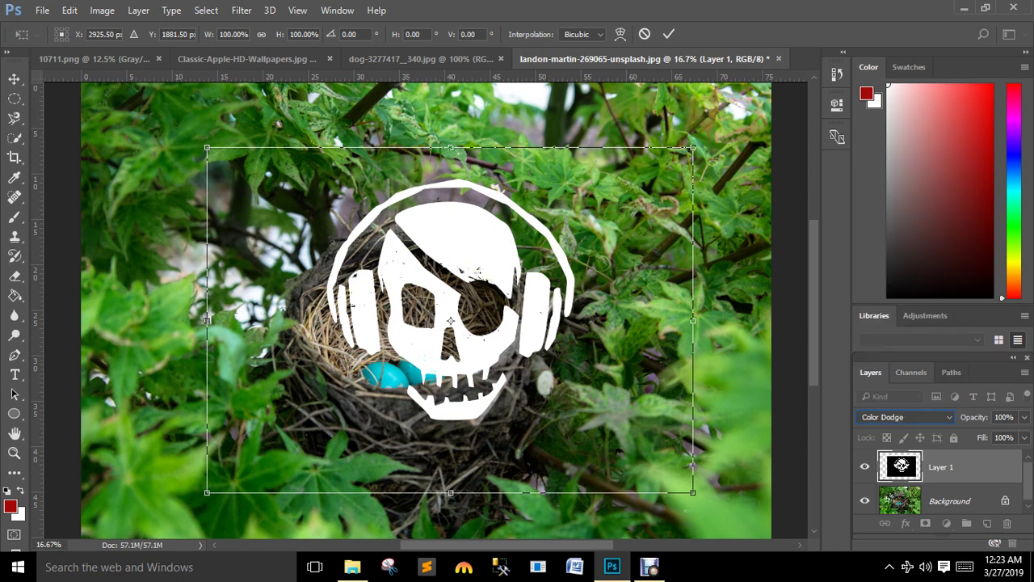
Try the Lighter Color blend mode on the skull layer and return the layer to Normal
left_click(905, 417)
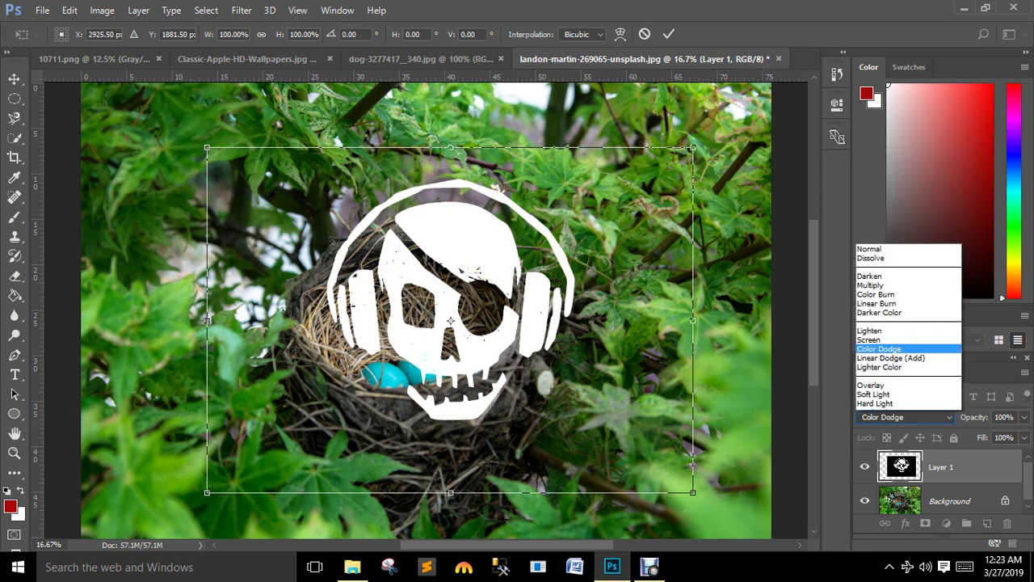
key("Down")
key("Down")
key("Return")
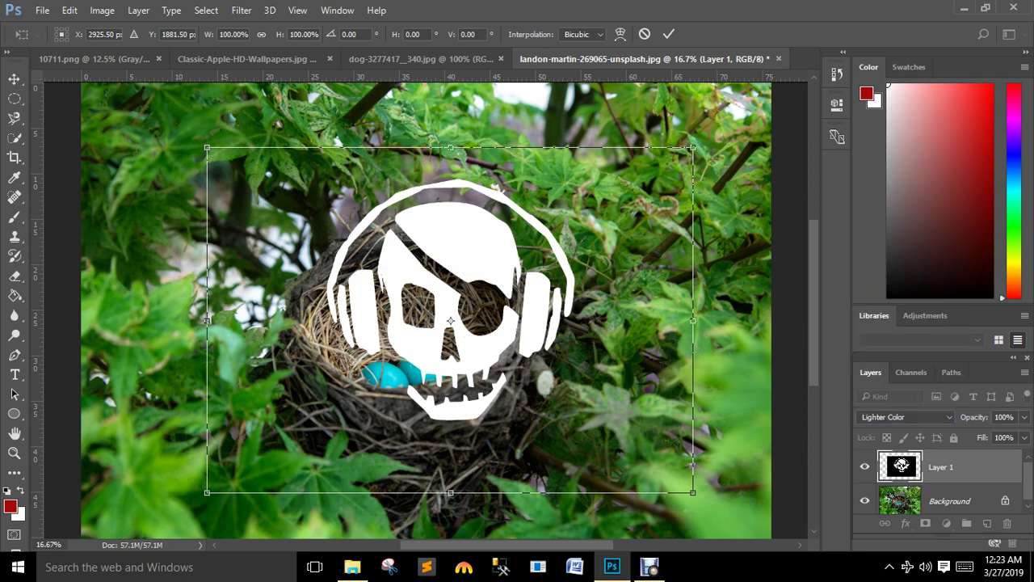
left_click(905, 417)
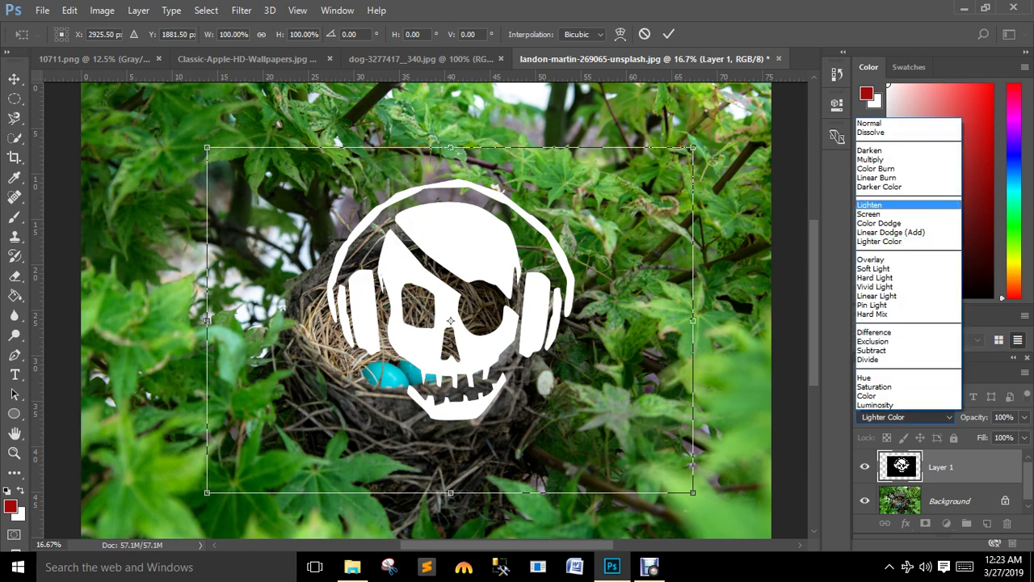
key("Return")
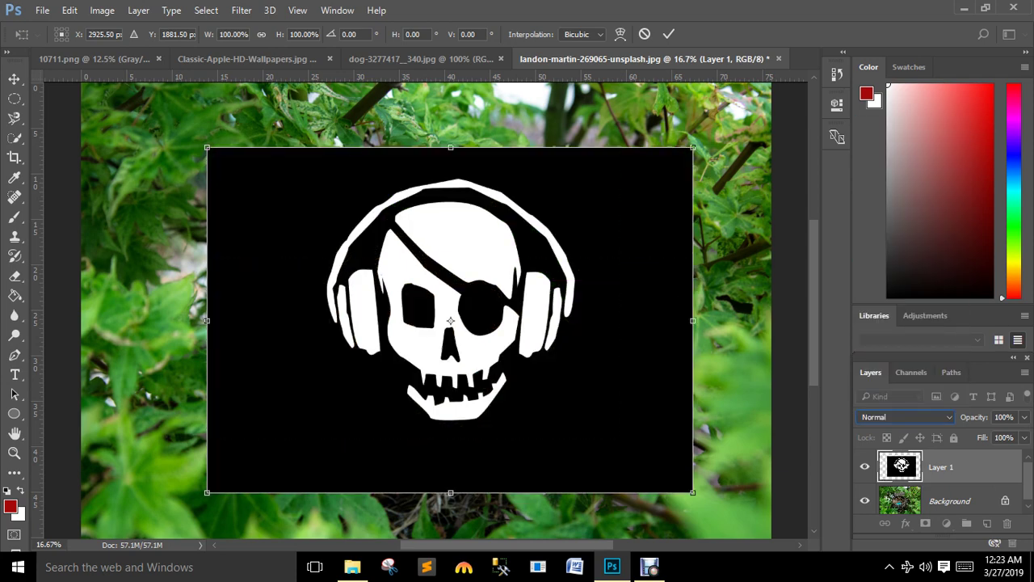
Apply the Divide blend mode to the skull layer
left_click(906, 418)
left_click(906, 417)
left_click(905, 417)
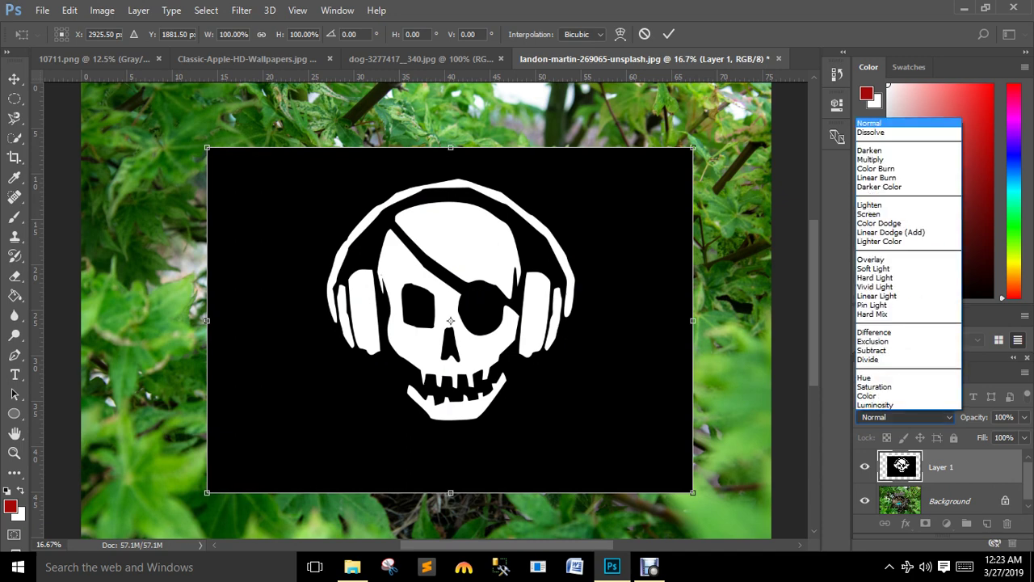
left_click(899, 360)
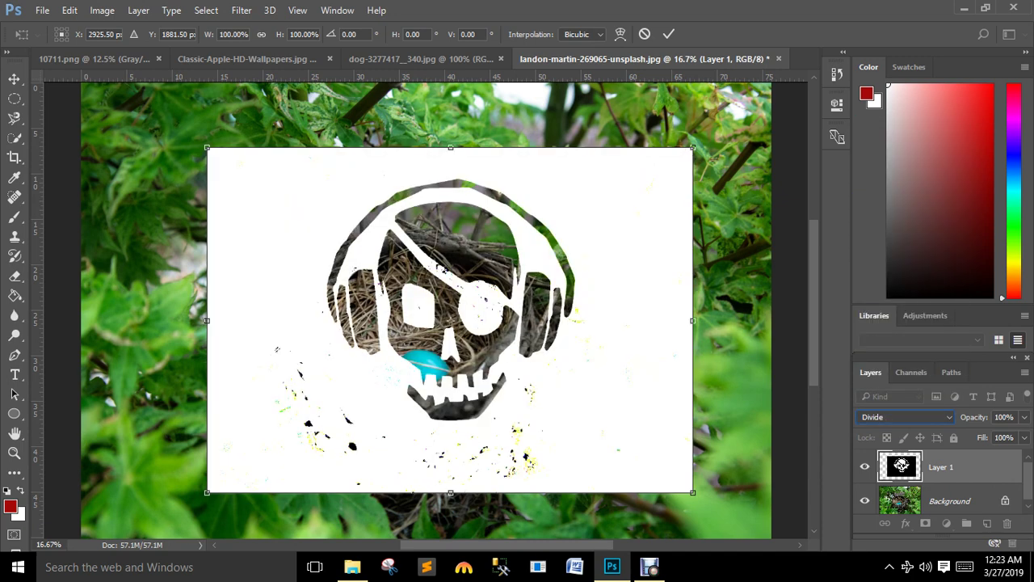
Change the skull layer's blend mode to Hue
left_click(905, 417)
left_click(905, 417)
left_click(905, 417)
left_click(905, 417)
key("alt+Down")
key("Down")
key("Return")
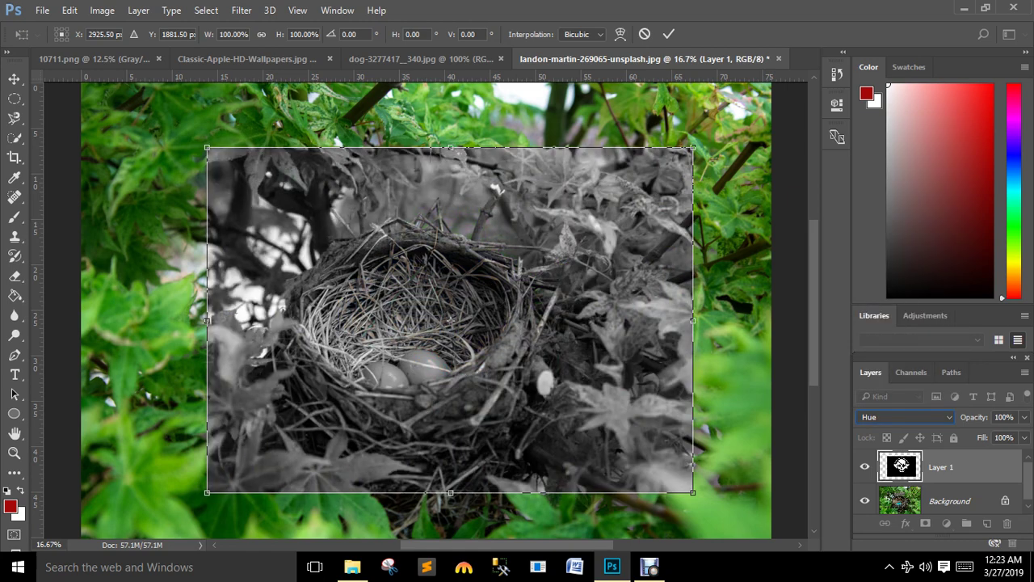
Change the skull layer's blend mode to Difference
key("alt+Down")
key("Up")
key("Up")
key("Up")
key("Up")
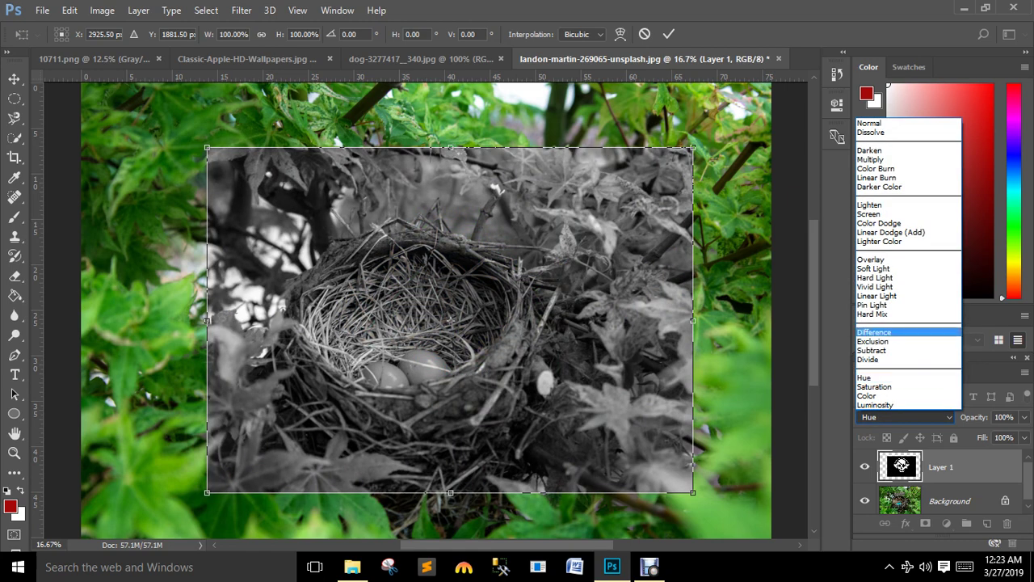
key("Up")
key("Down")
key("Return")
Apply the Linear Light blend mode to the skull layer
key("alt+Down")
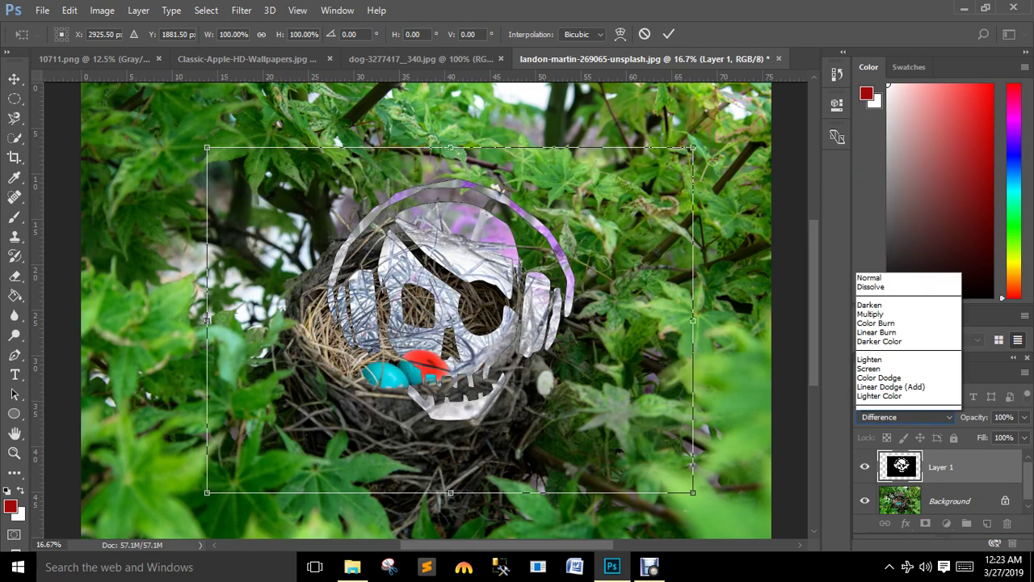
key("Down")
key("Up")
key("Up")
key("Up")
key("Up")
key("Return")
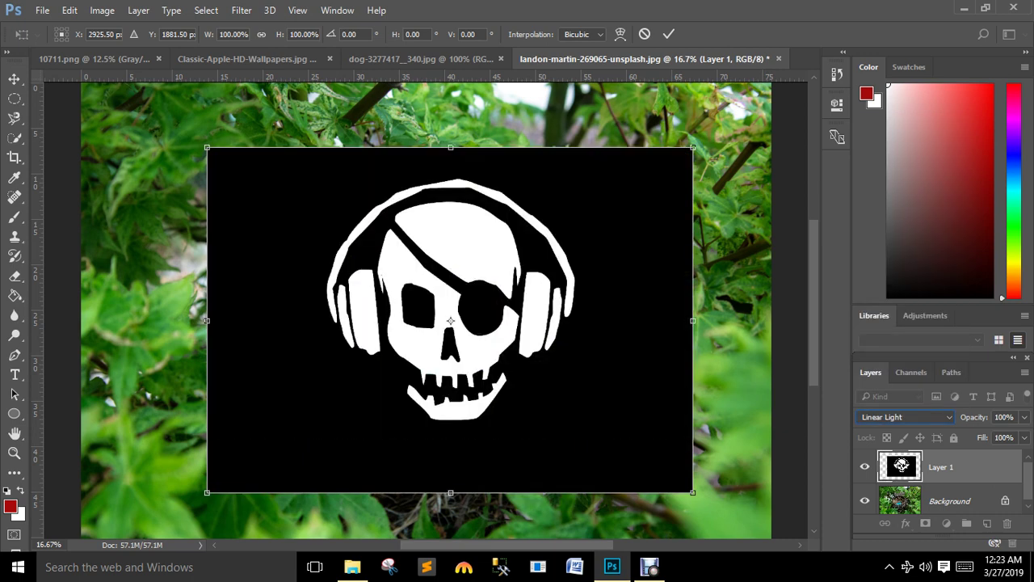
Set the skull layer's blend mode to Darken again
left_click(905, 417)
left_click(905, 417)
left_click(906, 417)
key("Up")
key("Up")
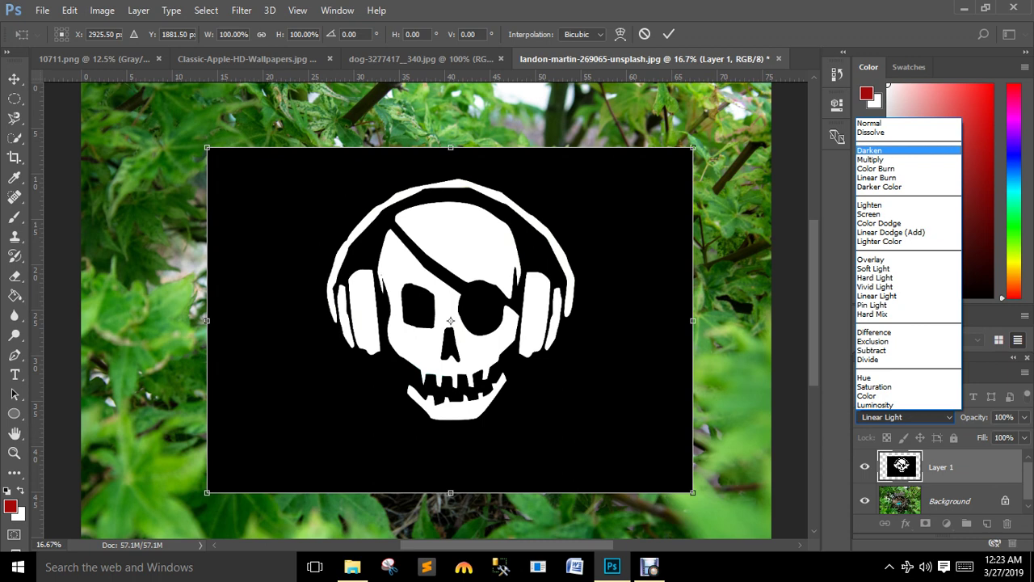
key("Return")
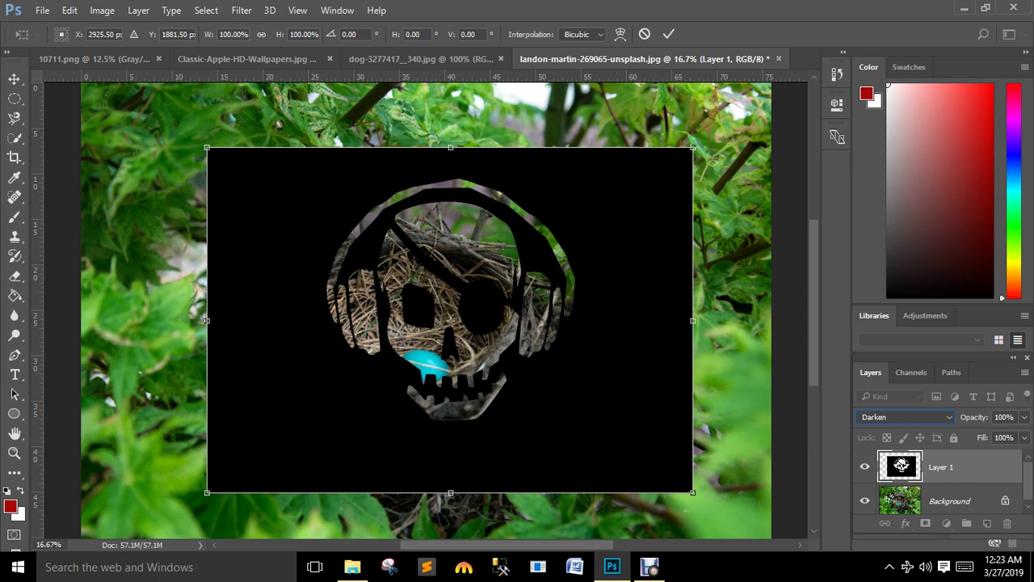
Browse the lightening modes between Lighten and Color Dodge and apply Lighten to the skull layer
left_click(905, 417)
left_click(905, 417)
left_click(905, 417)
left_click(905, 417)
key("alt+Down")
key("Escape")
key("alt+Down")
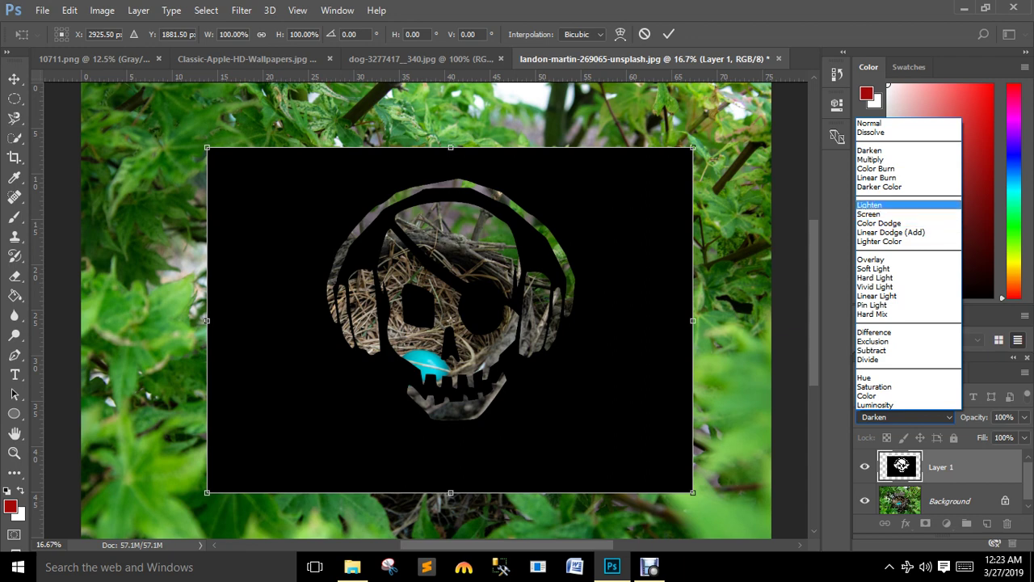
key("Down")
key("Up")
key("Down")
key("Down")
key("Up")
key("Up")
key("Down")
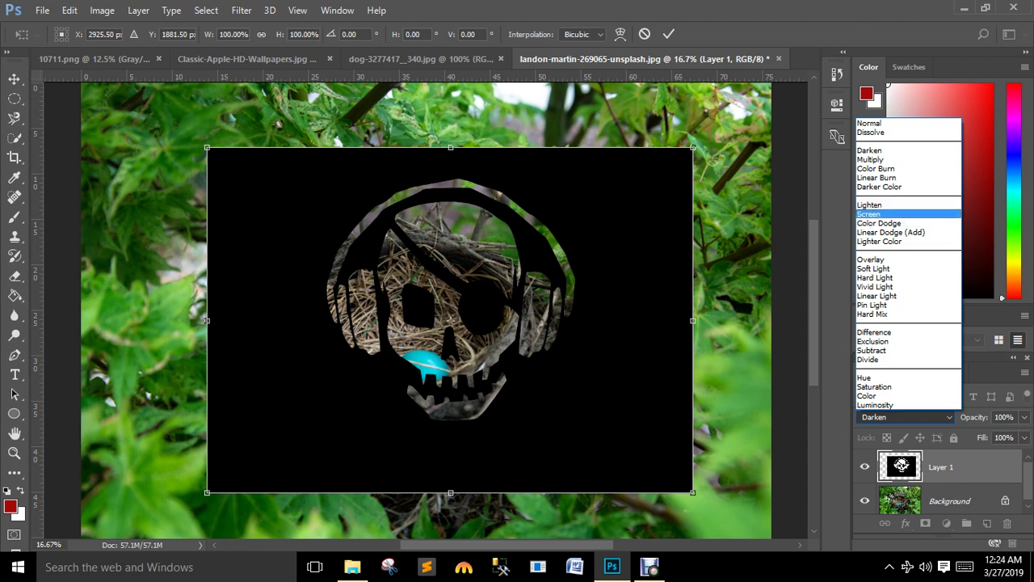
key("Up")
key("Return")
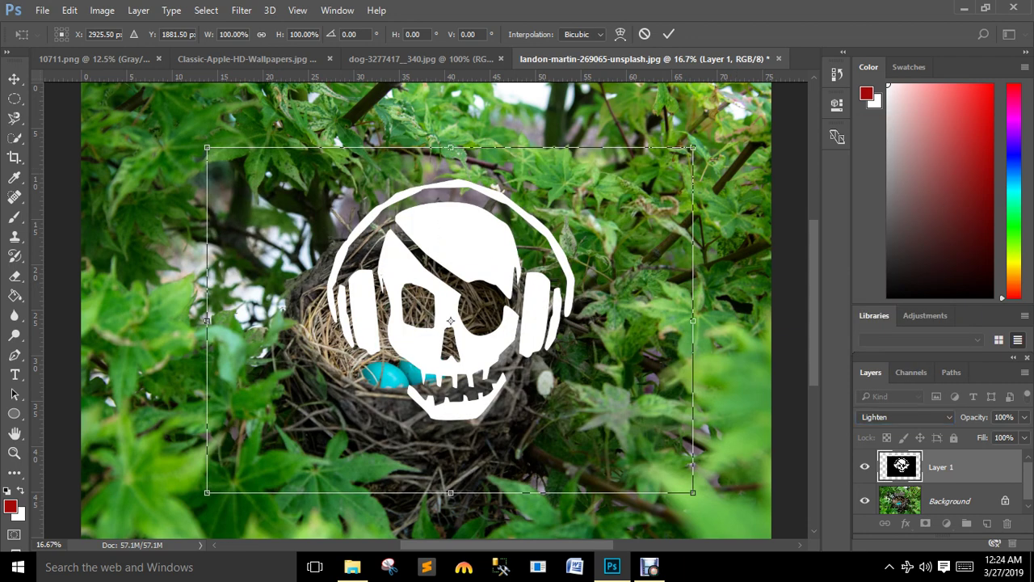
Reset the skull layer's blend mode to Normal and commit the active transform
left_click(905, 417)
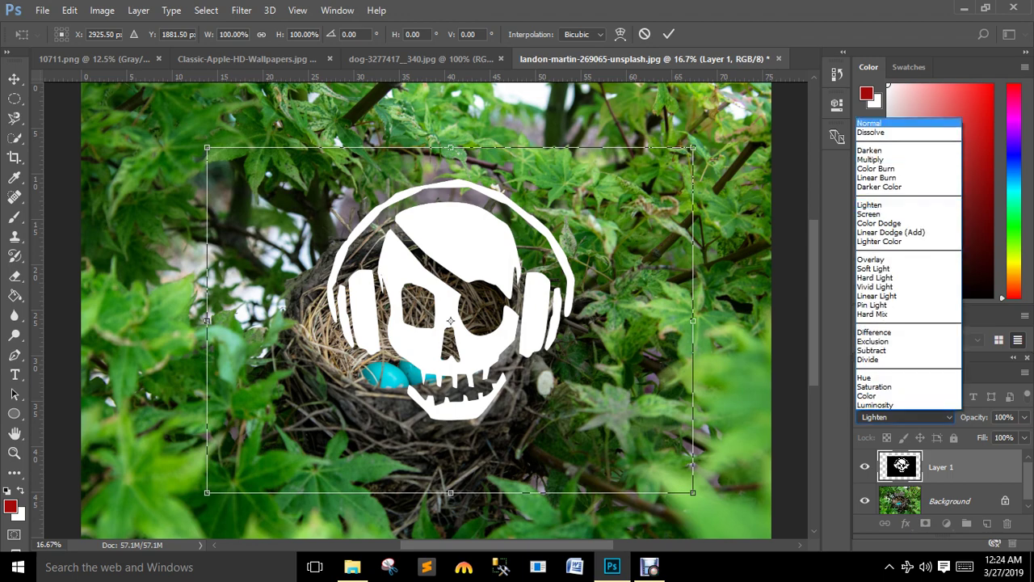
key("Return")
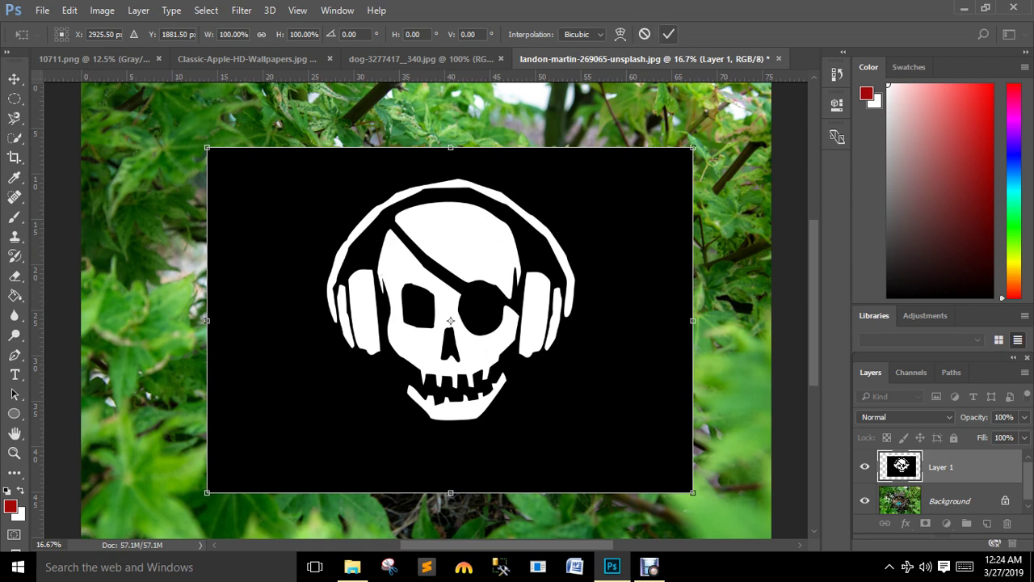
left_click(669, 34)
key("ctrl")
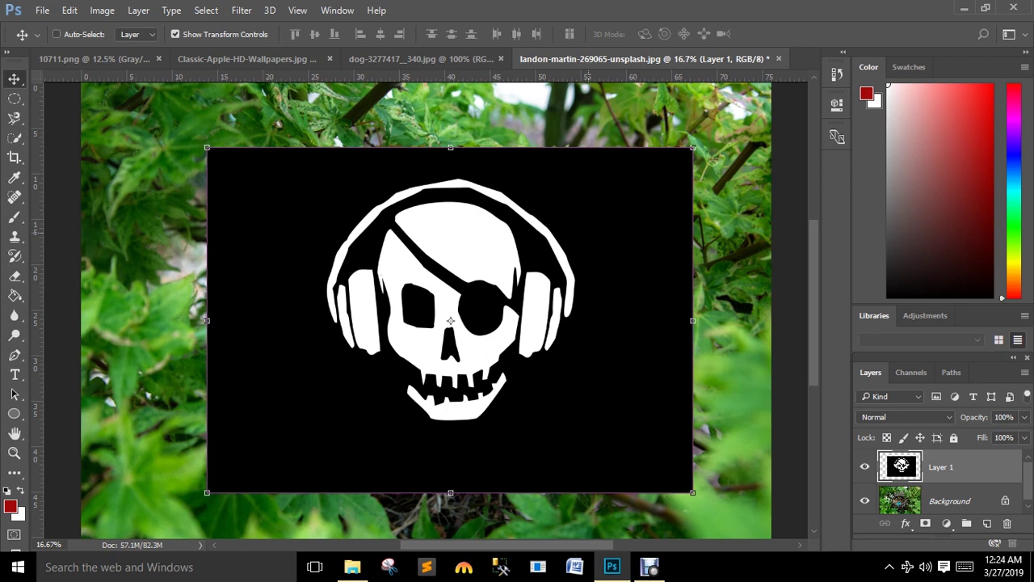
Invert the skull layer's colors and invert them back
key("ctrl+i")
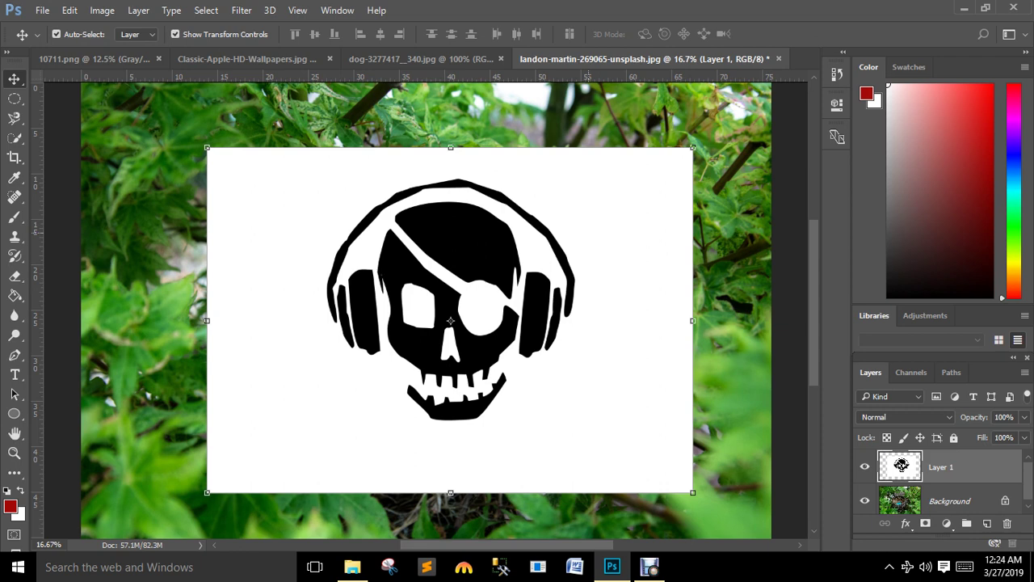
key("ctrl")
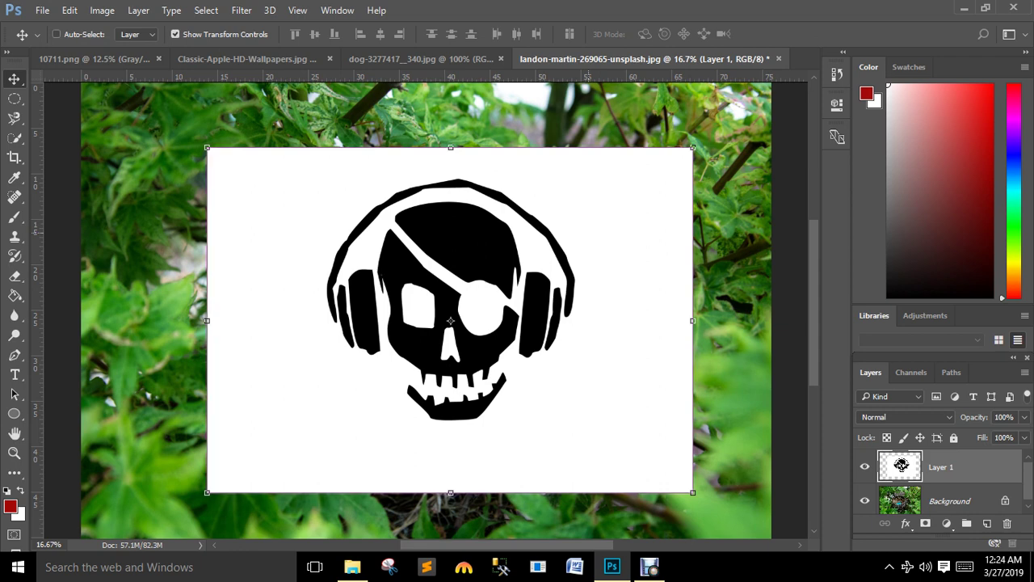
key("ctrl+i")
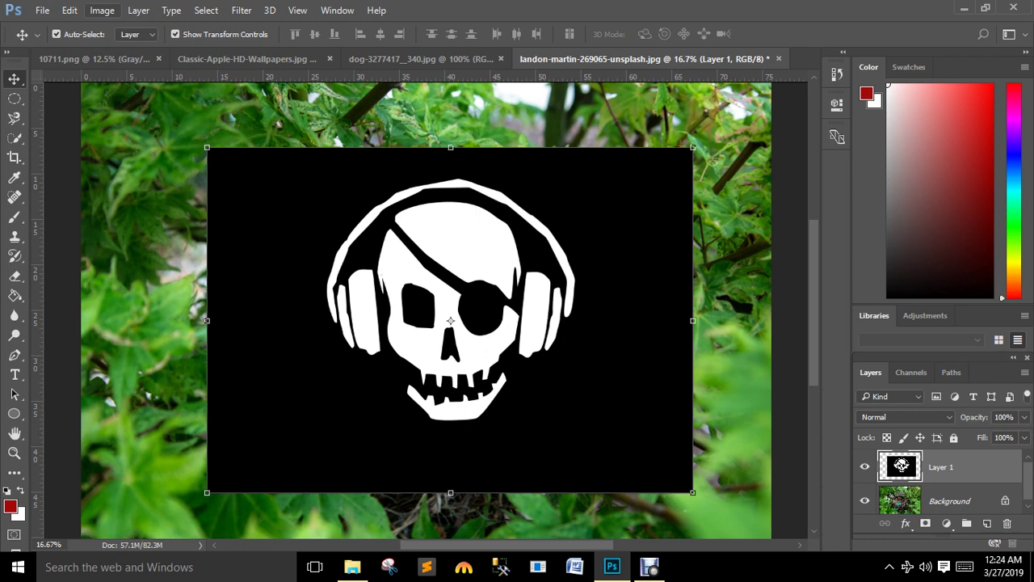
Apply the Invert adjustment to the skull layer and shift it slightly up and to the left
left_click(101, 9)
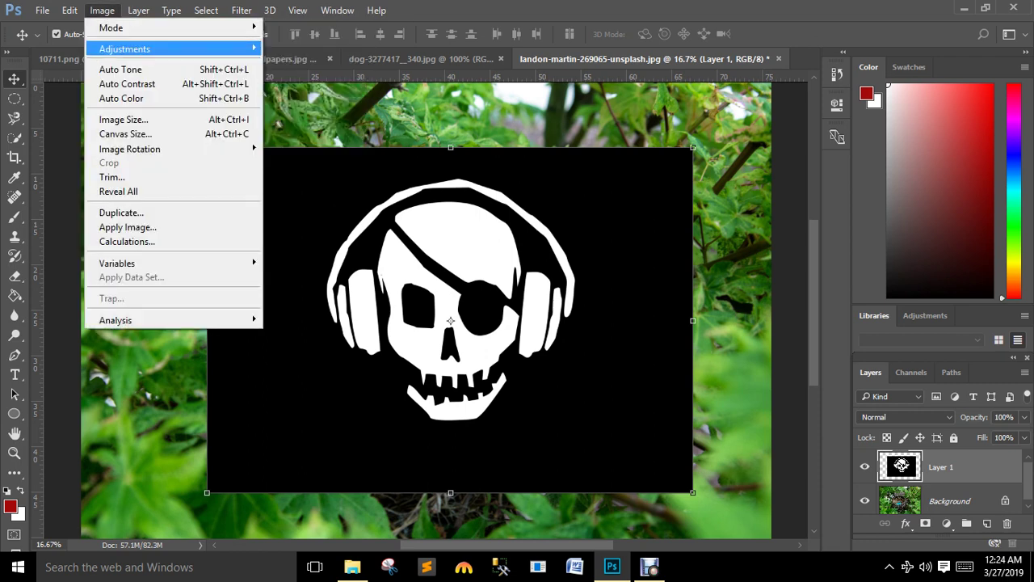
mouse_move(125, 49)
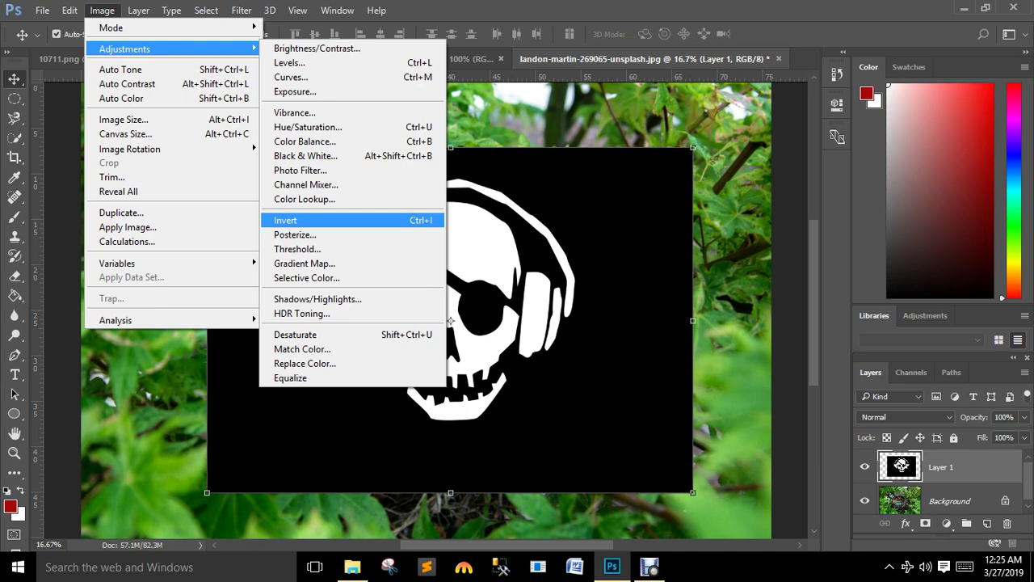
left_click(356, 220)
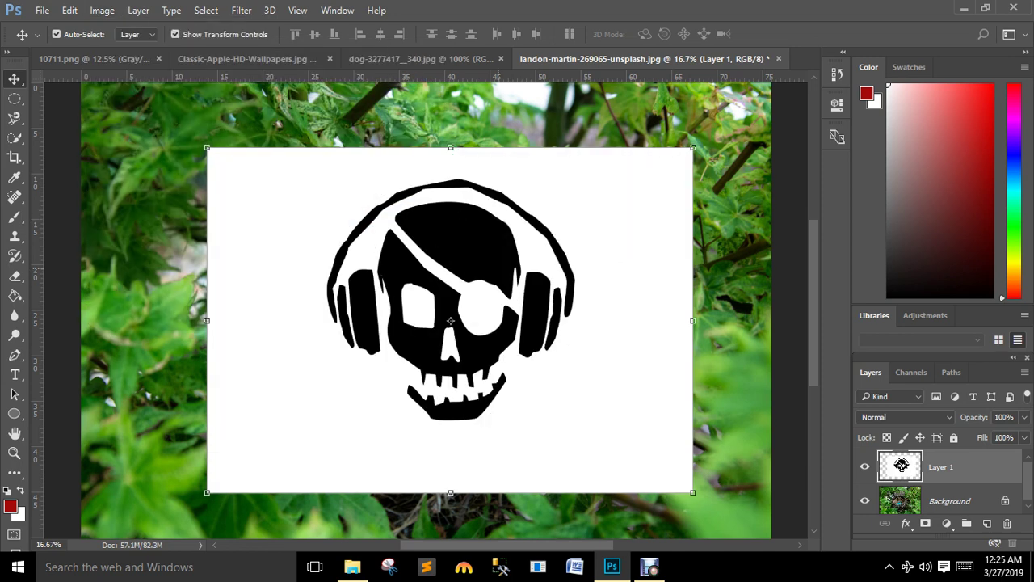
left_click_drag(509, 222, 486, 215)
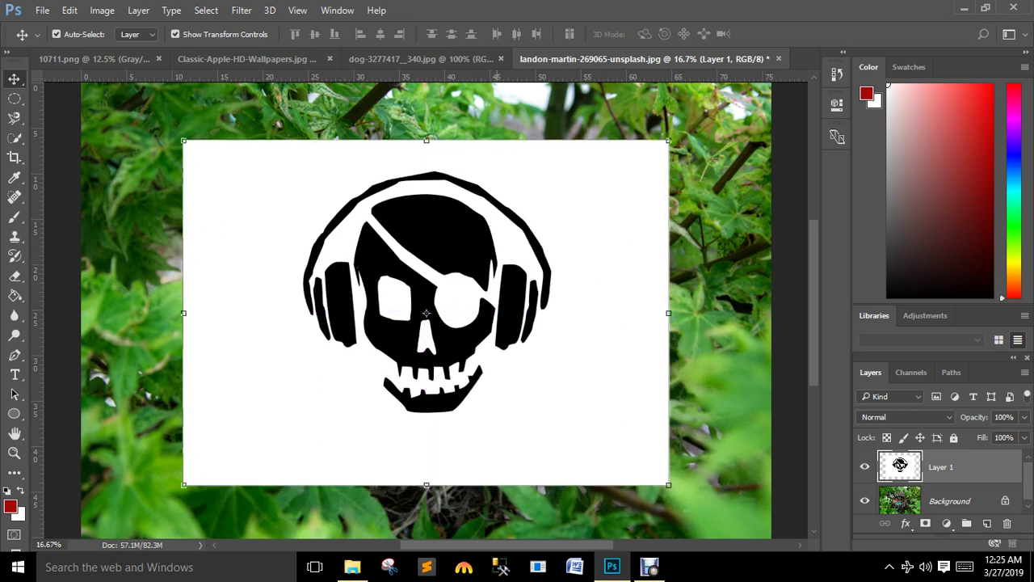
Apply the Invert adjustment again to restore the white skull on black
left_click(905, 417)
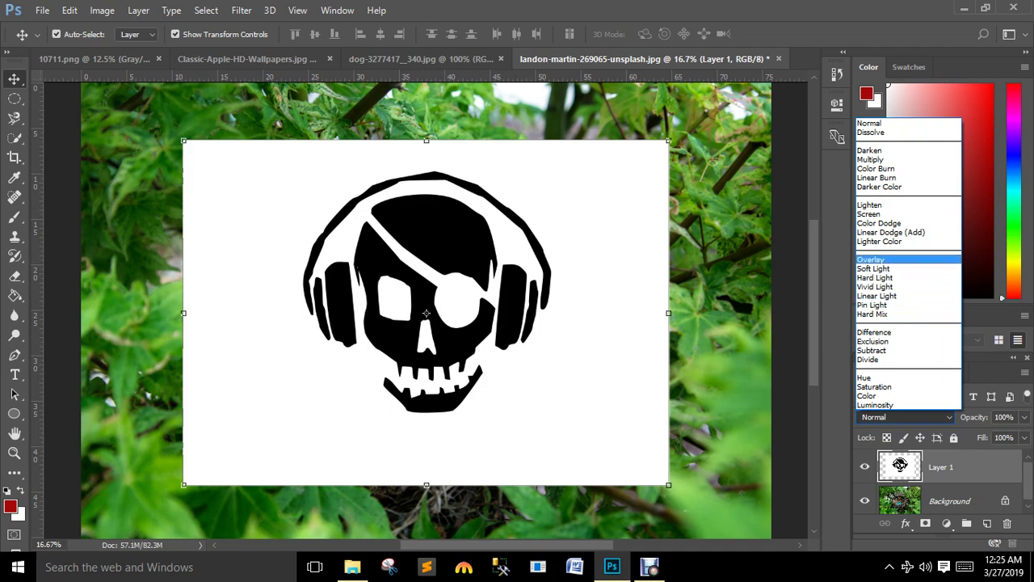
left_click(102, 10)
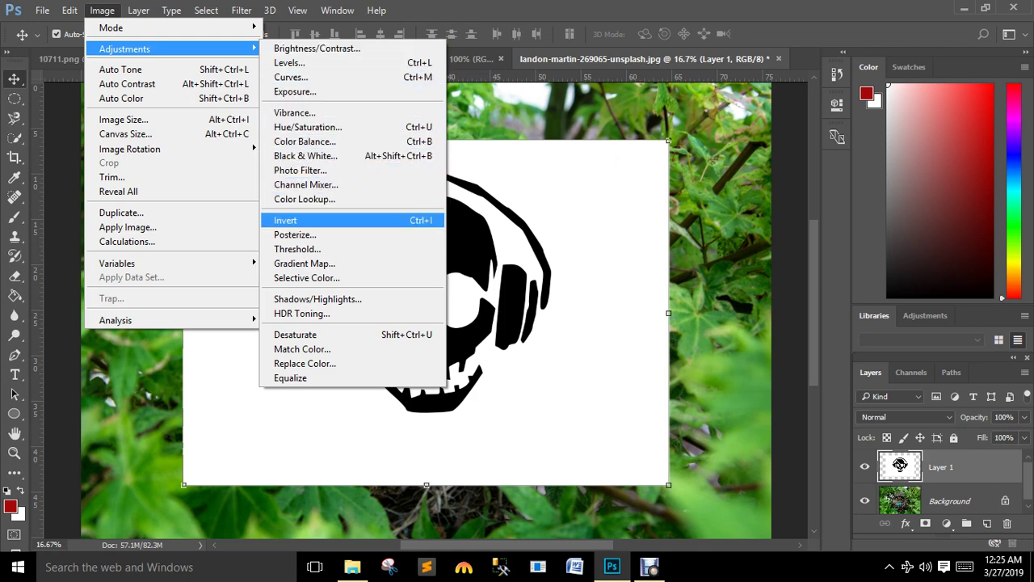
left_click(286, 220)
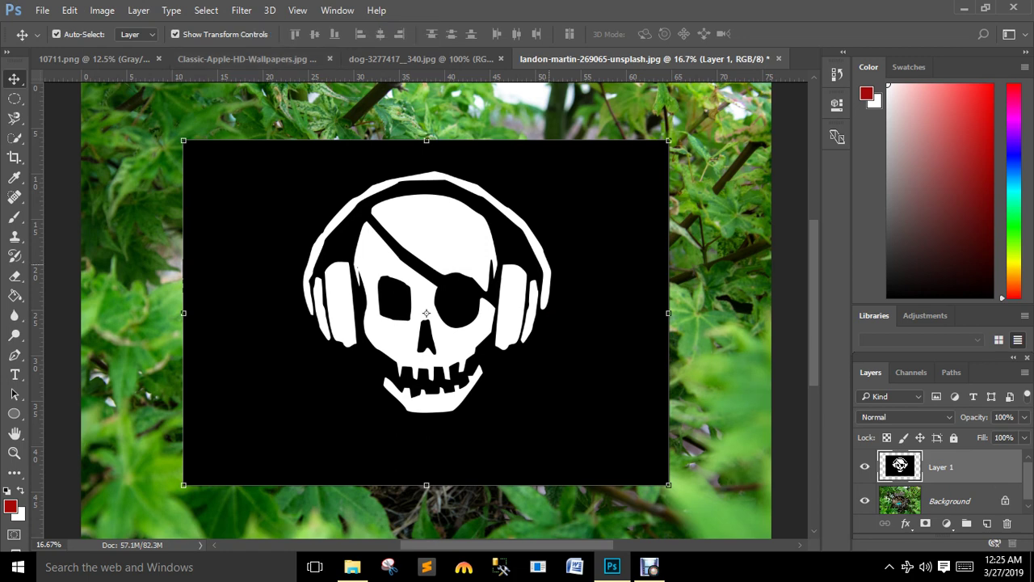
Delete the skull layer and bring the dog picture into the nest photo as a new layer in its place
key("Delete")
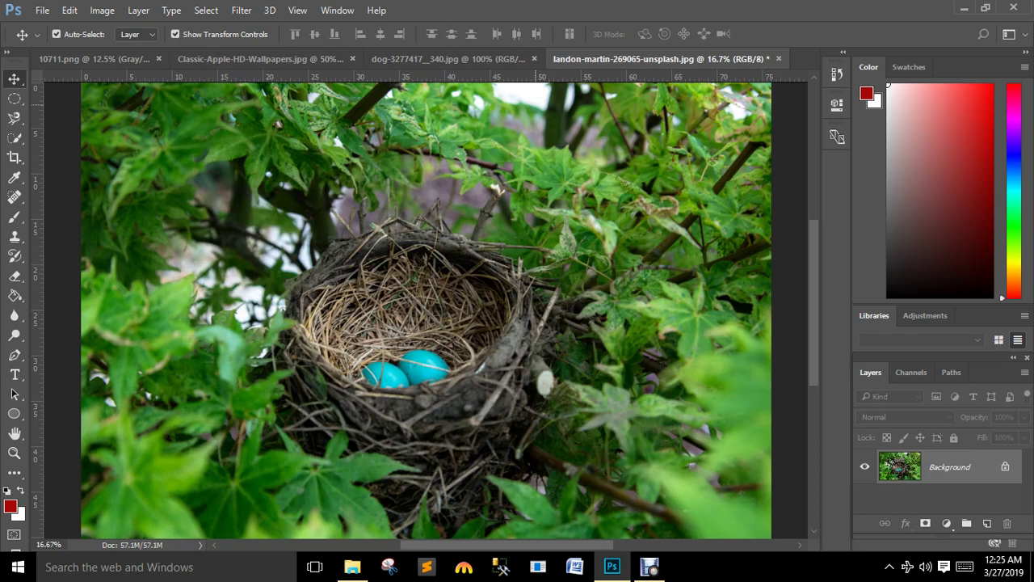
left_click(477, 59)
left_click_drag(408, 276, 427, 257)
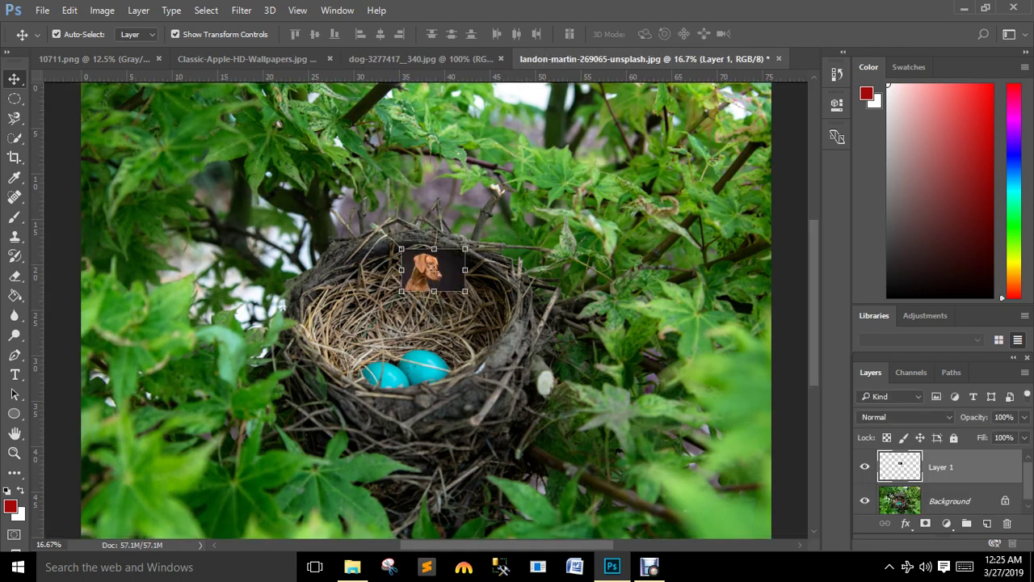
key("ctrl+t")
left_click_drag(466, 291, 634, 466)
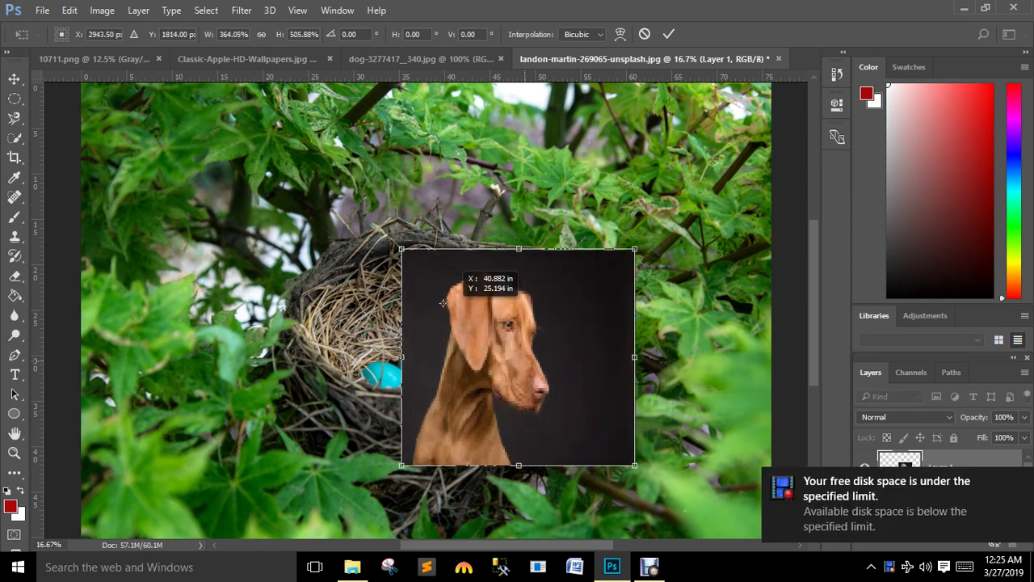
left_click_drag(401, 249, 219, 178)
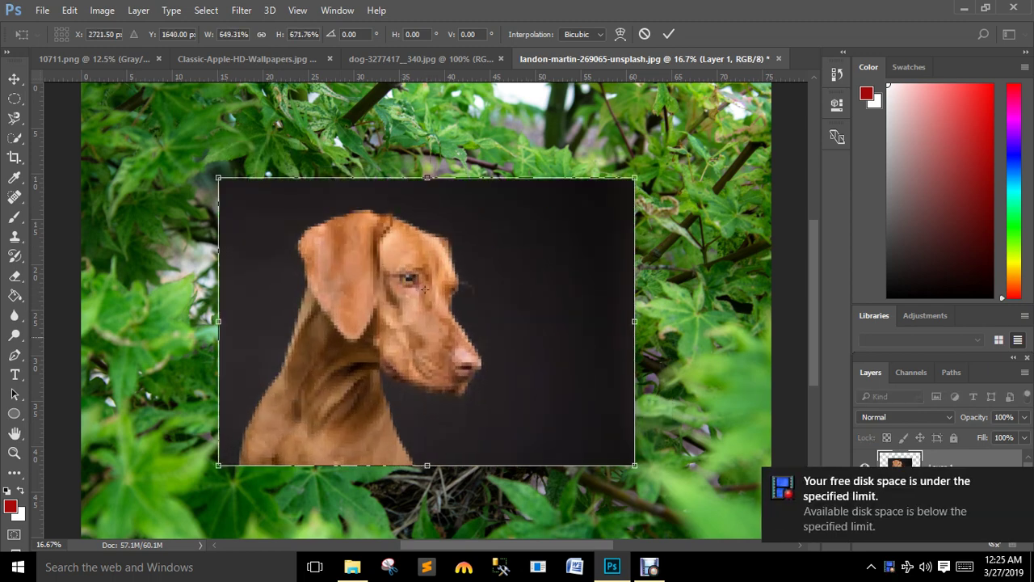
mouse_move(426, 466)
left_mouse_down()
mouse_move(427, 520)
mouse_move(427, 457)
left_mouse_up()
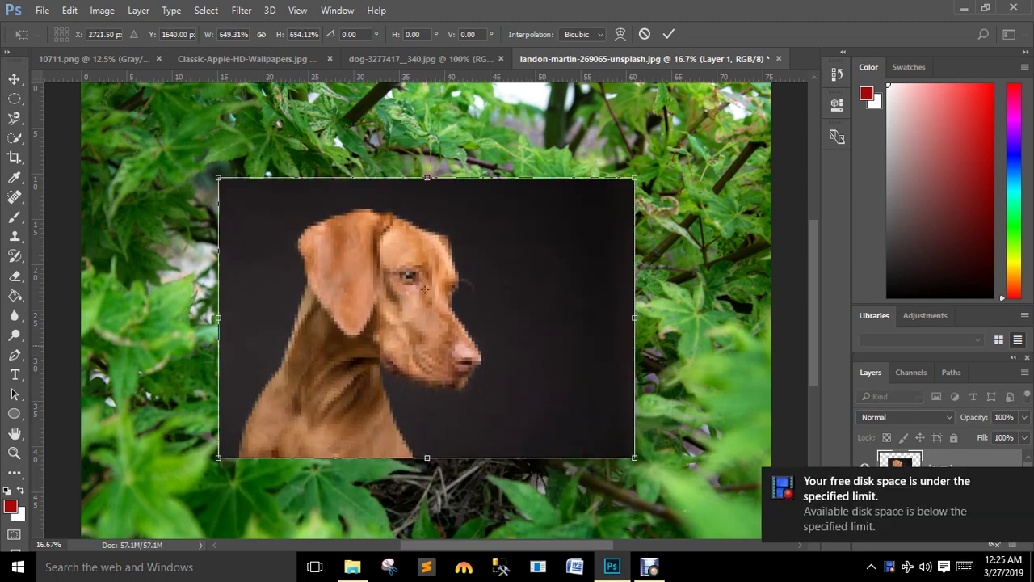
left_click(421, 58)
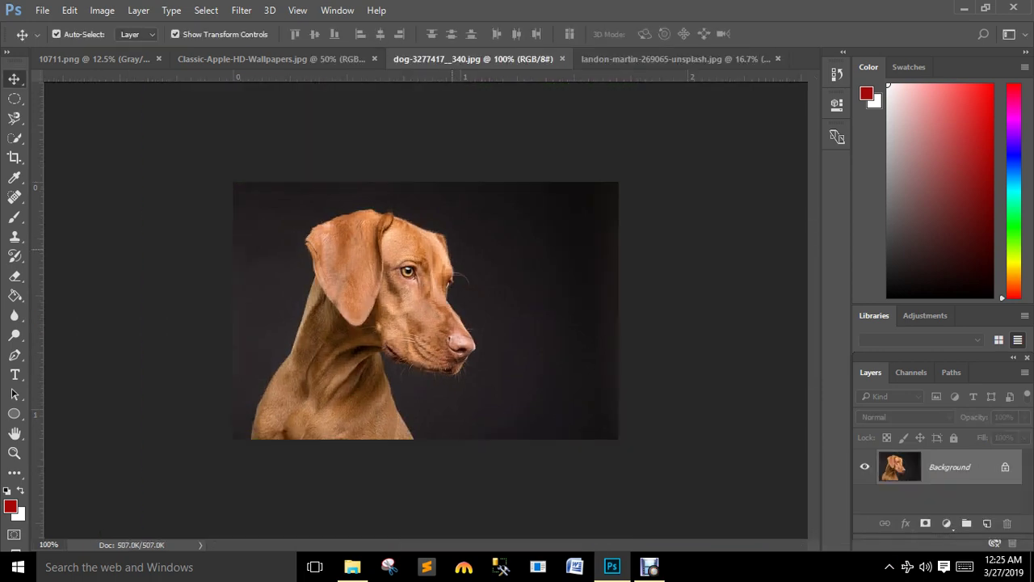
left_click(247, 58)
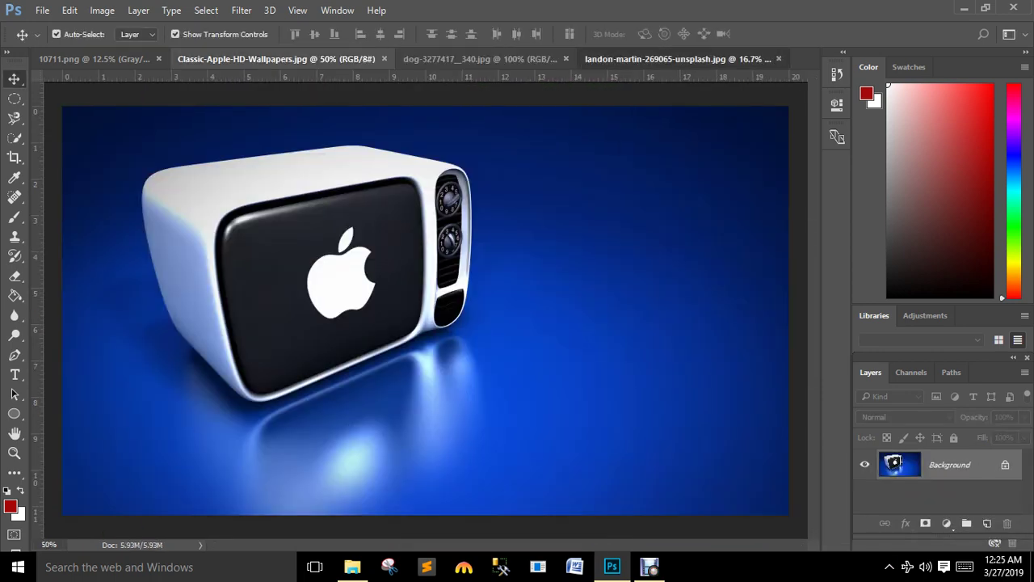
left_click(647, 58)
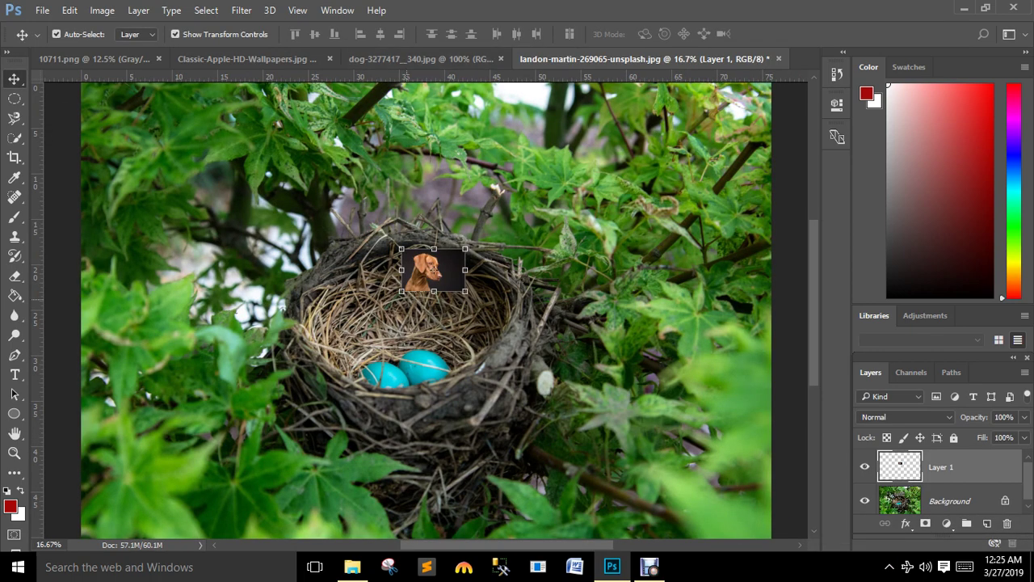
Enlarge the dog layer to about 699% width and 673% height and position it over the nest
key("ctrl+t")
left_click_drag(402, 249, 256, 155)
left_click_drag(361, 291, 361, 405)
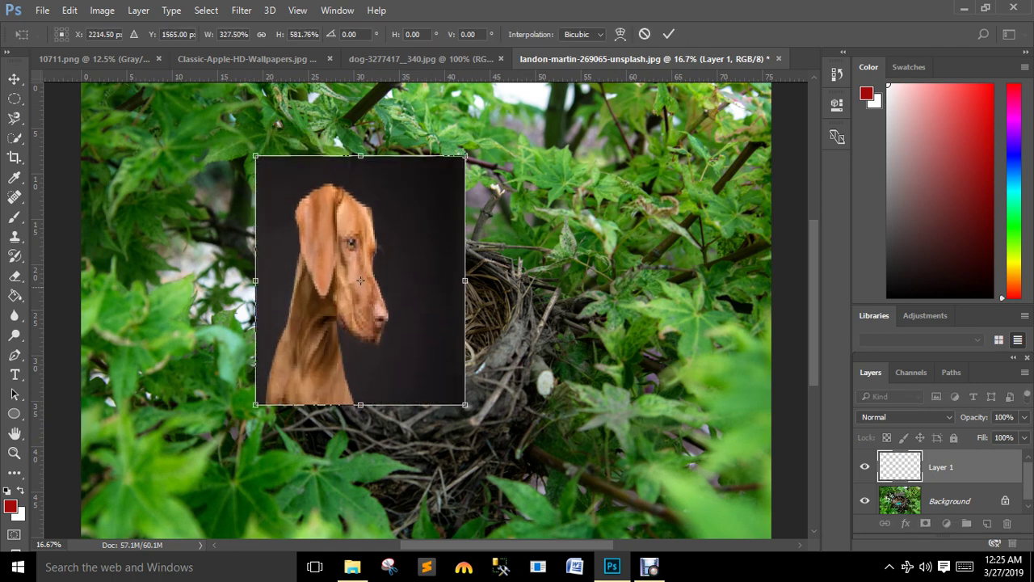
left_click_drag(465, 281, 643, 324)
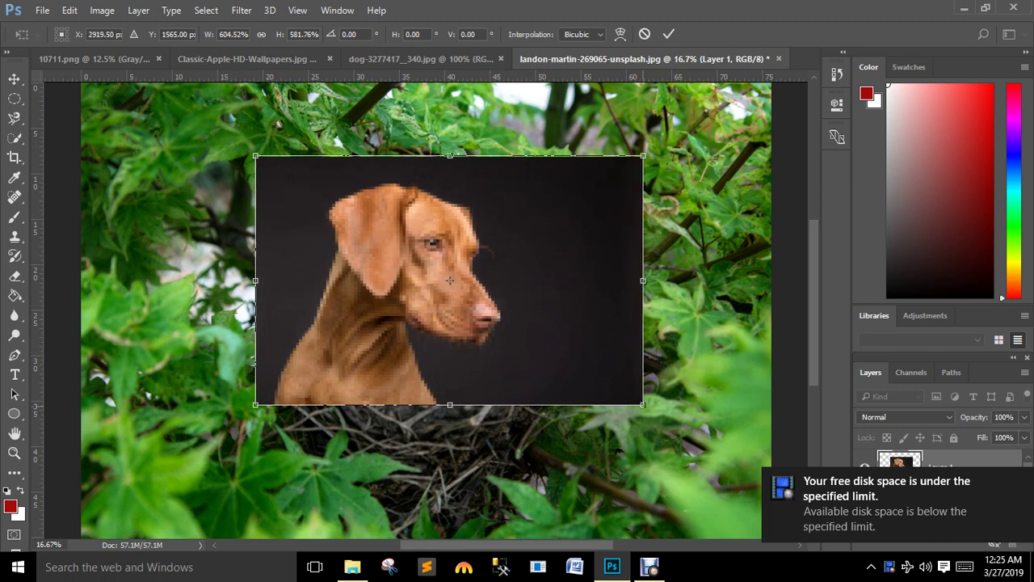
left_click_drag(643, 404, 700, 441)
left_click_drag(473, 295, 416, 260)
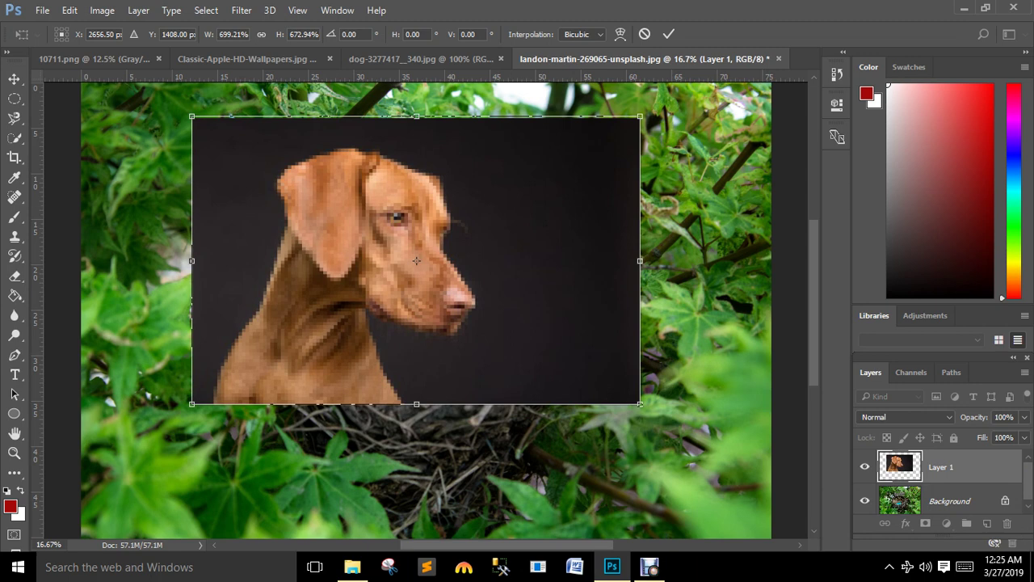
Apply the Darken blend mode to the dog layer
left_click(907, 417)
left_click(907, 417)
left_click(907, 417)
left_click(907, 417)
left_click(907, 417)
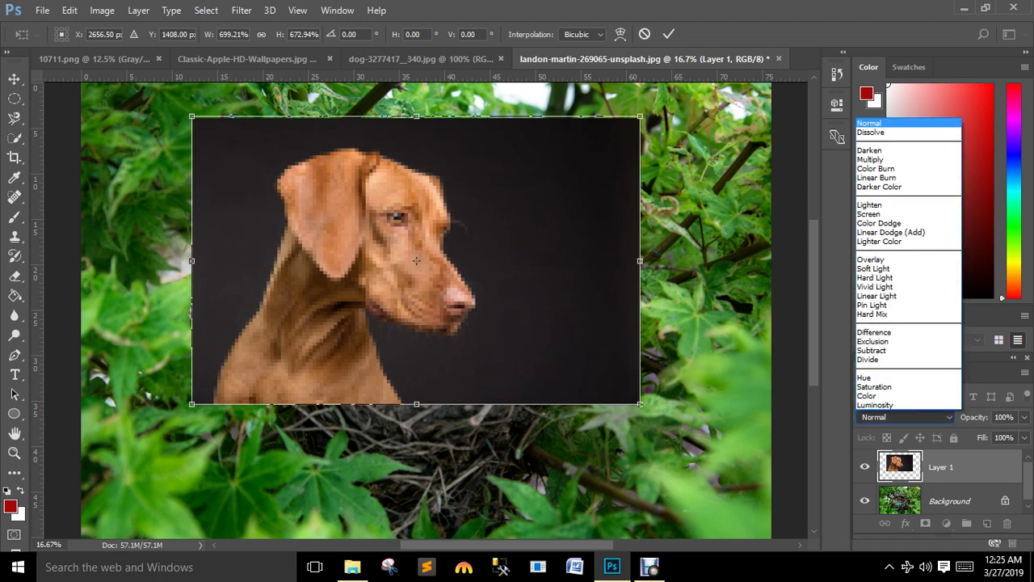
left_click(877, 150)
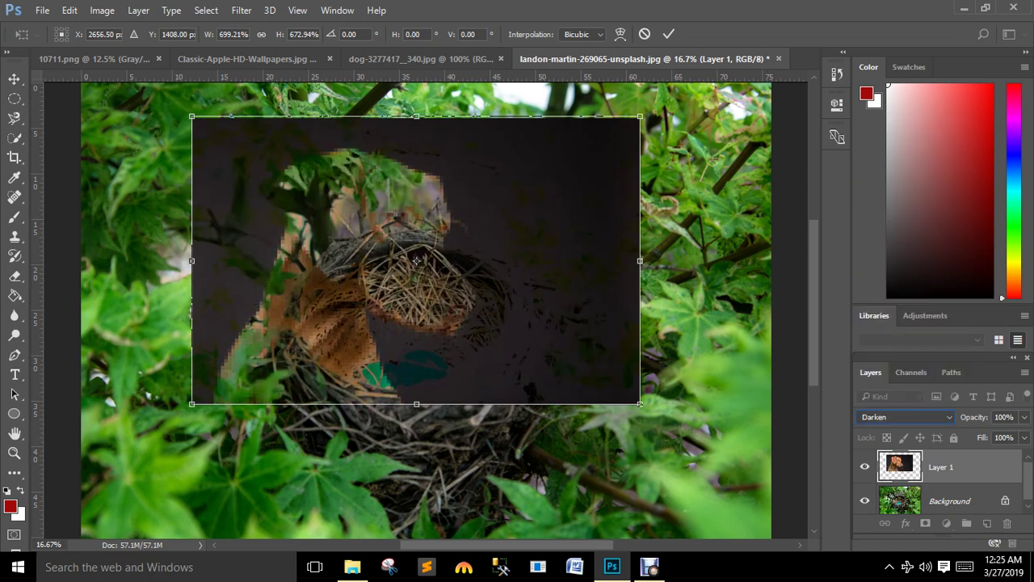
Try the Hue, Color and Luminosity blend modes in turn on the dog layer
left_click(907, 417)
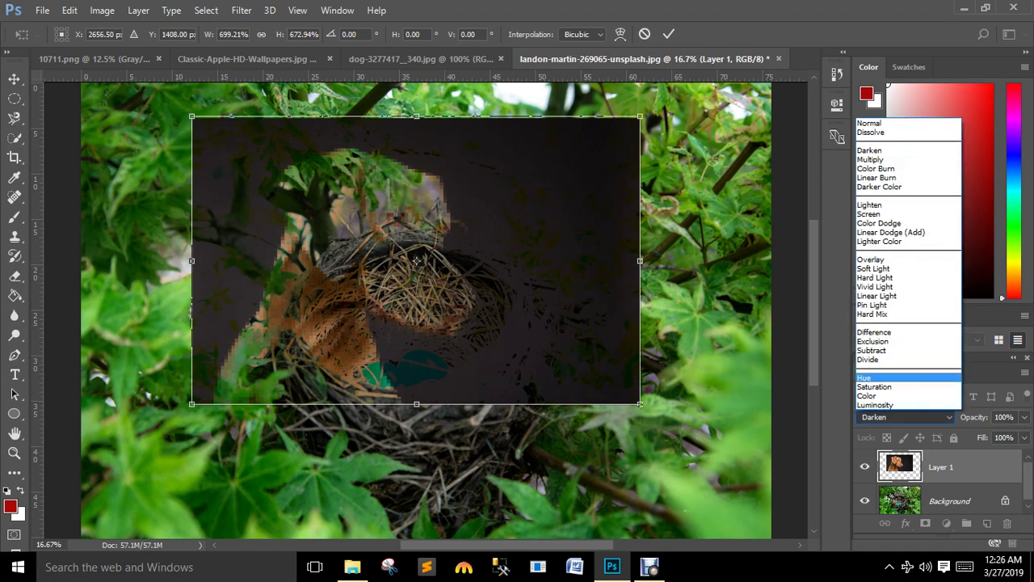
left_click(877, 380)
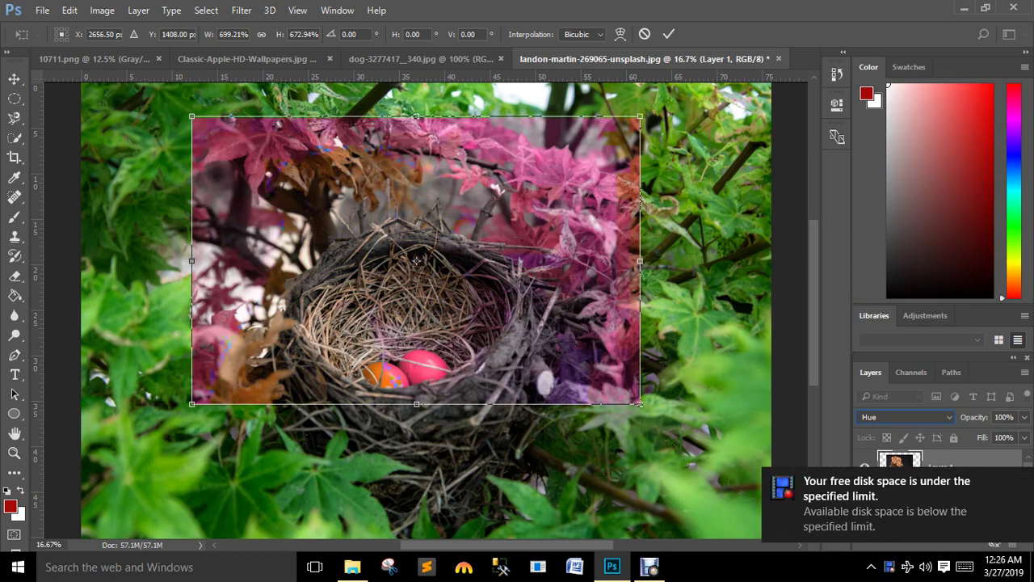
left_click(905, 417)
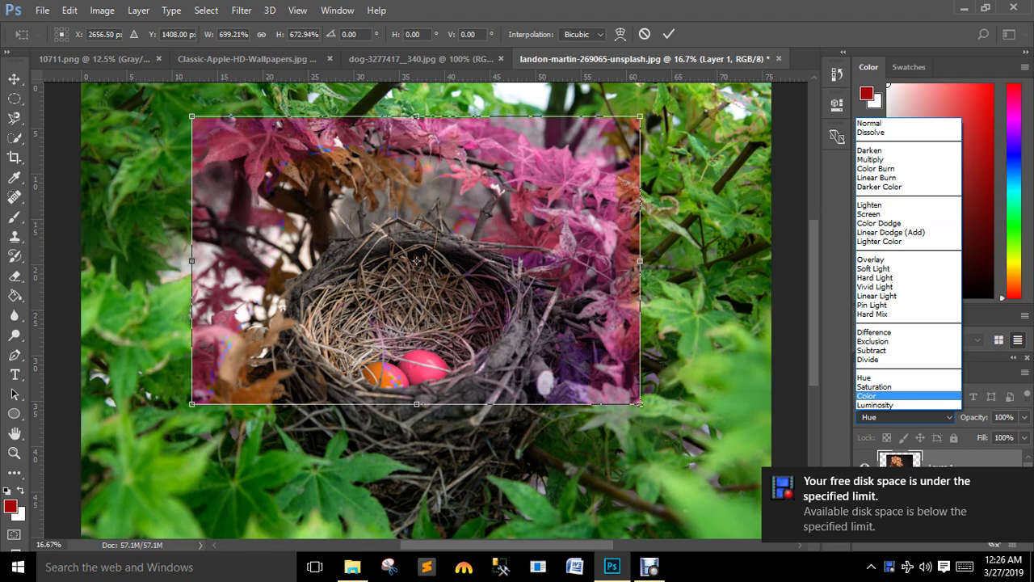
left_click(869, 396)
left_click(906, 417)
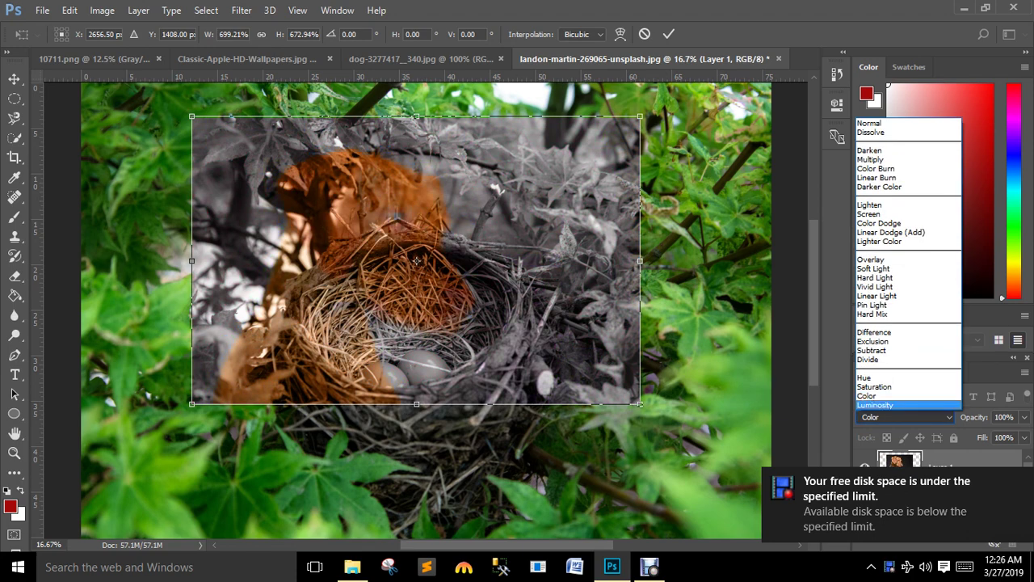
left_click(876, 404)
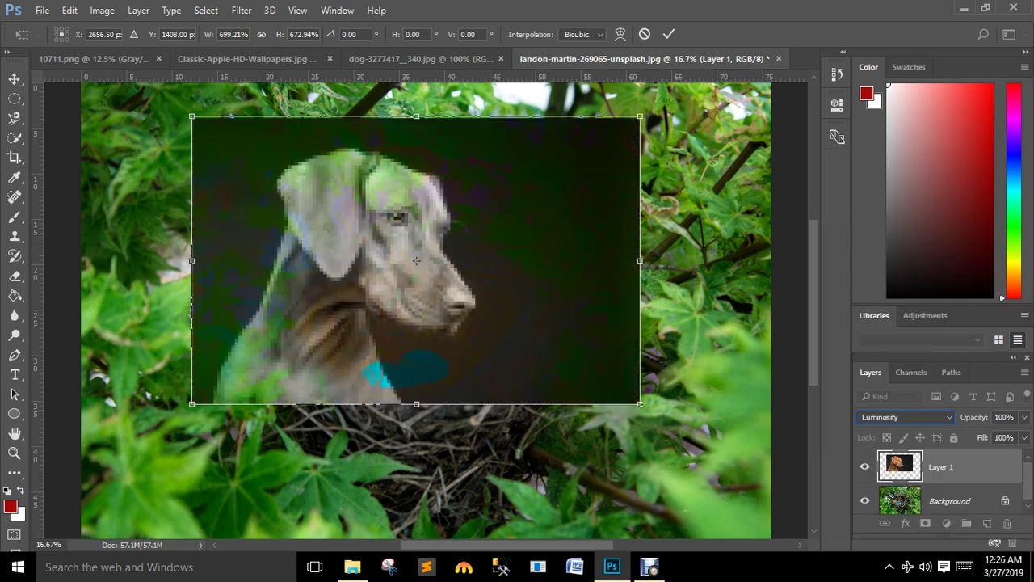
Try the Divide and Subtract blend modes in turn on the dog layer
left_click(905, 417)
scroll(906, 380, "down", 1)
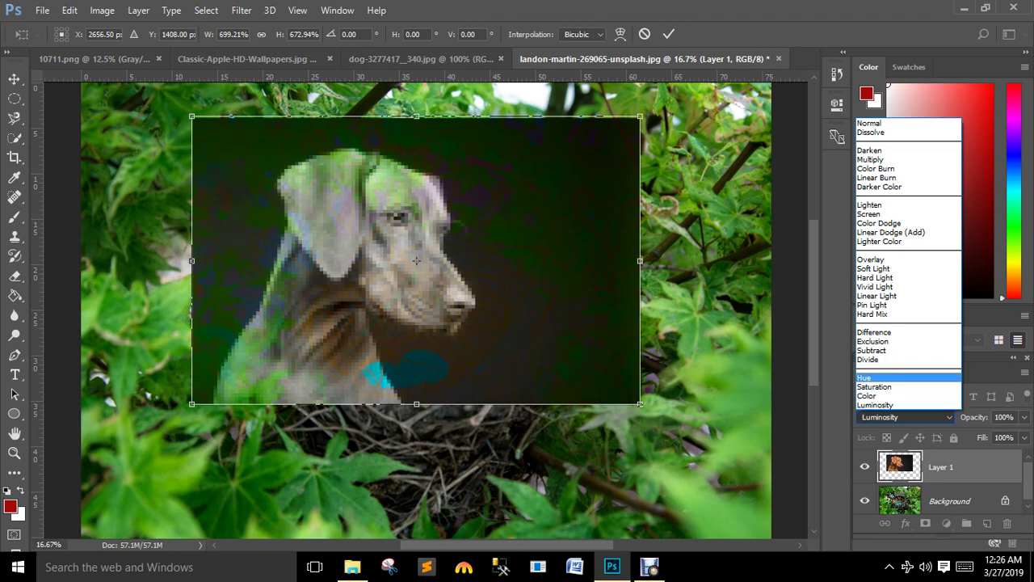
left_click(869, 360)
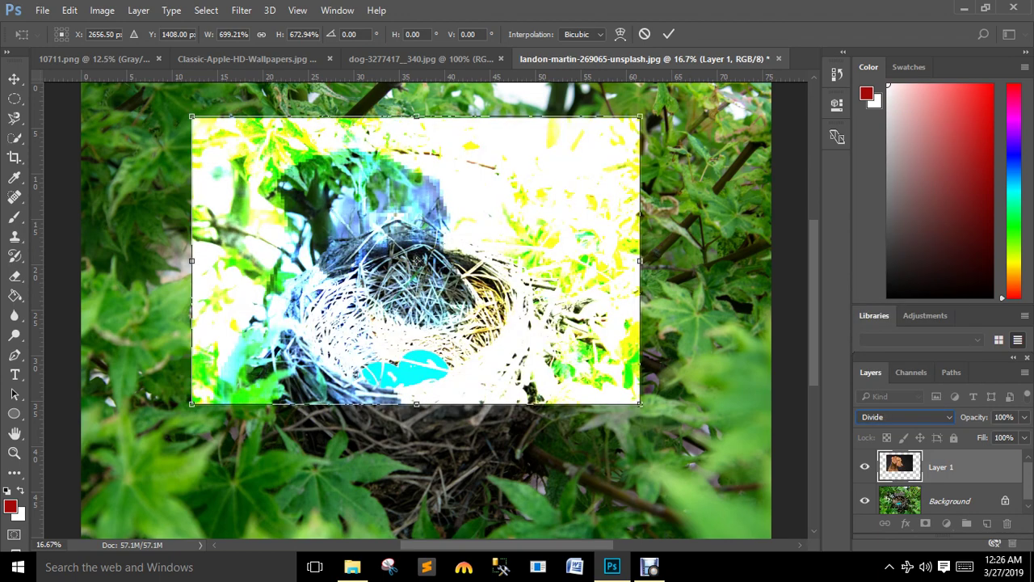
left_click(906, 417)
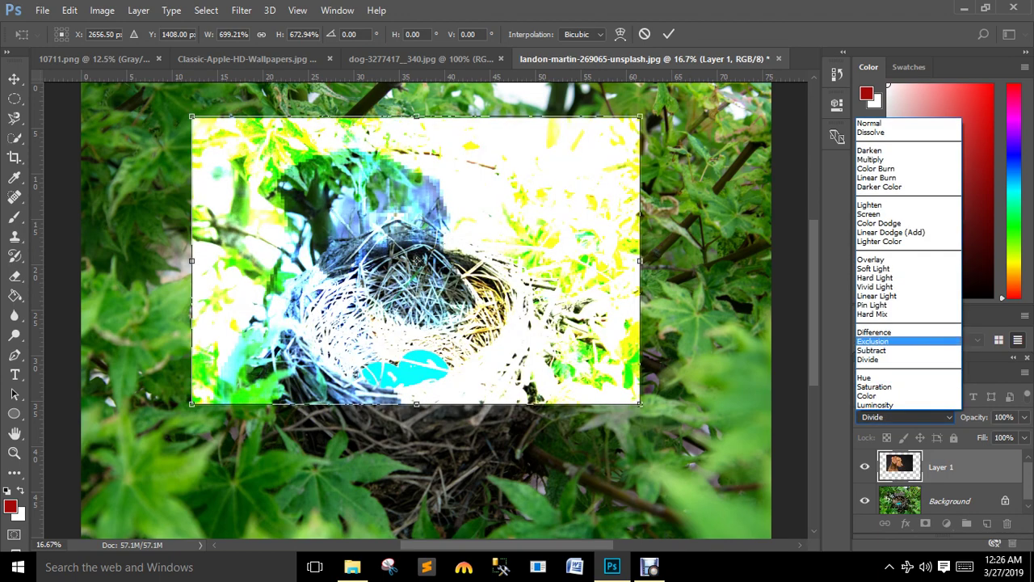
left_click(872, 351)
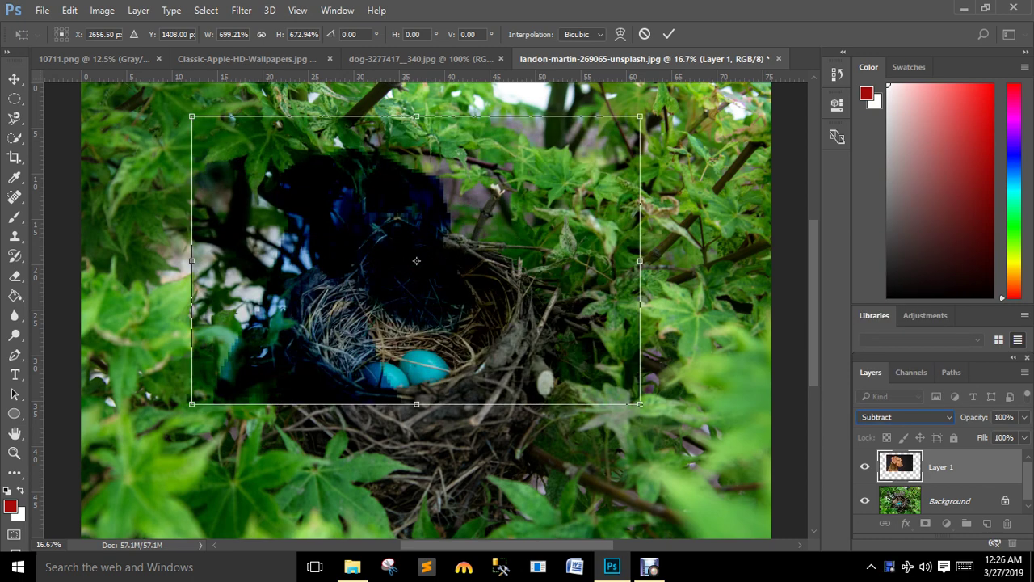
Set the dog layer's blend mode to Difference and commit the transform
key("alt+Down")
key("Up")
key("Up")
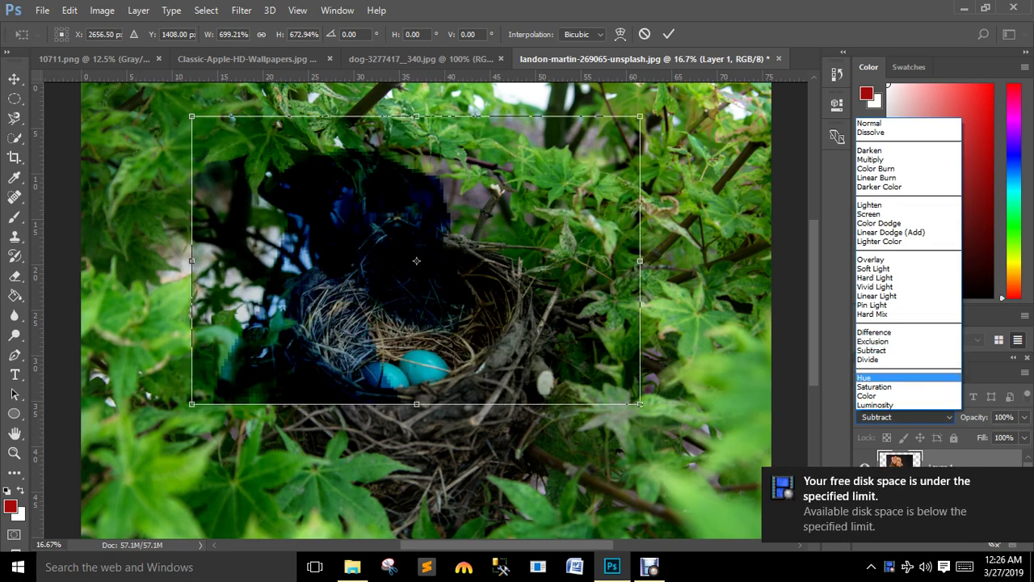
key("Return")
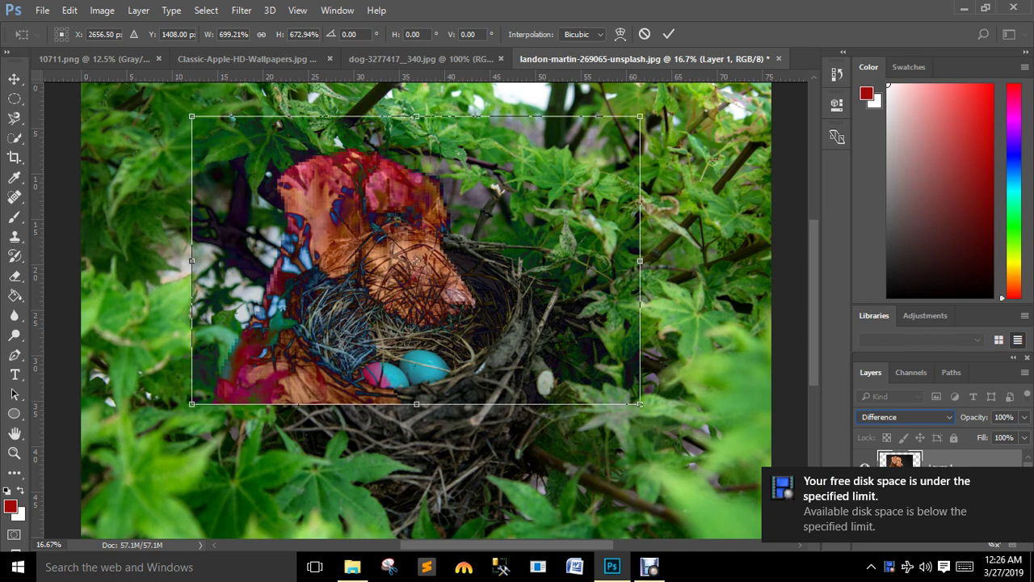
left_click(669, 34)
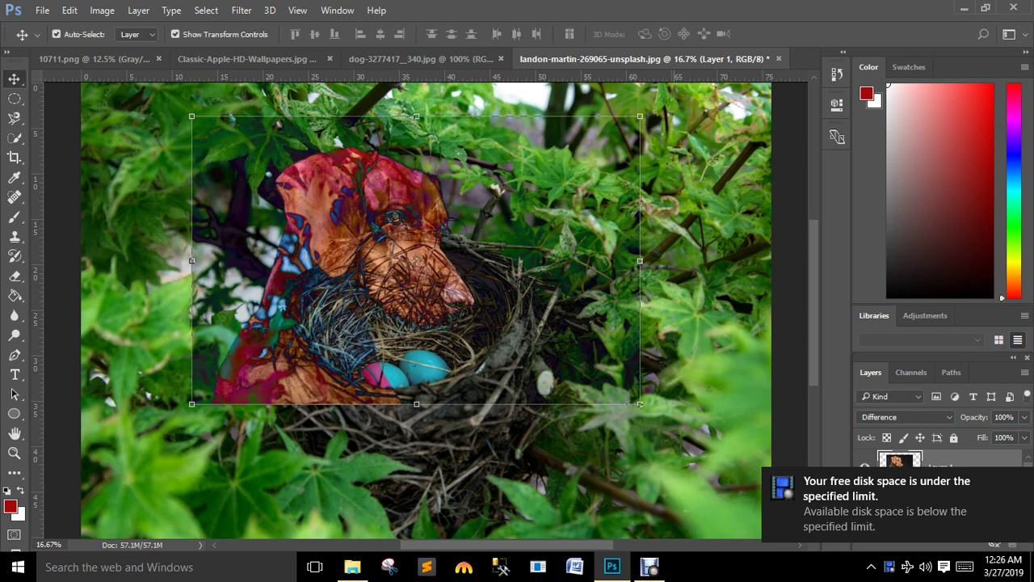